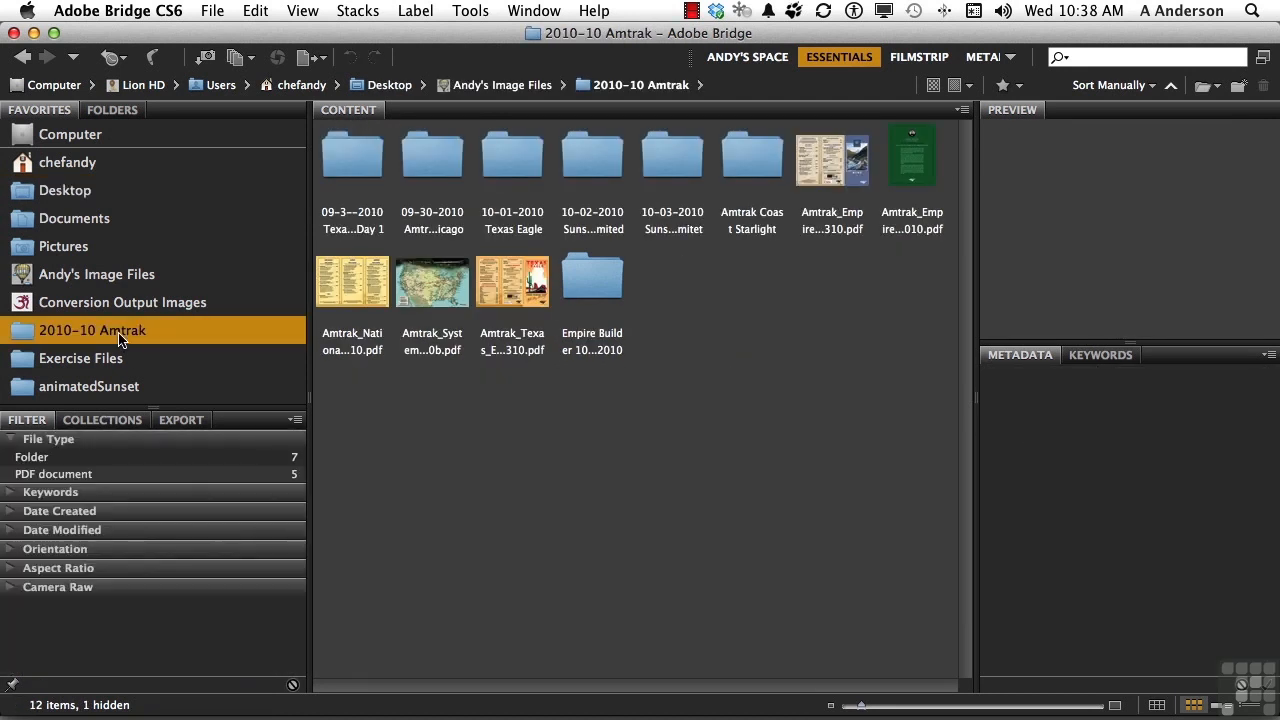
# - Open the 09-3--2010 Texas Eagle Day 1 folder and check its Keywords filter category, leaving the Exposure Time and Keywords categories collapsed
pyautogui.doubleClick(347, 163)
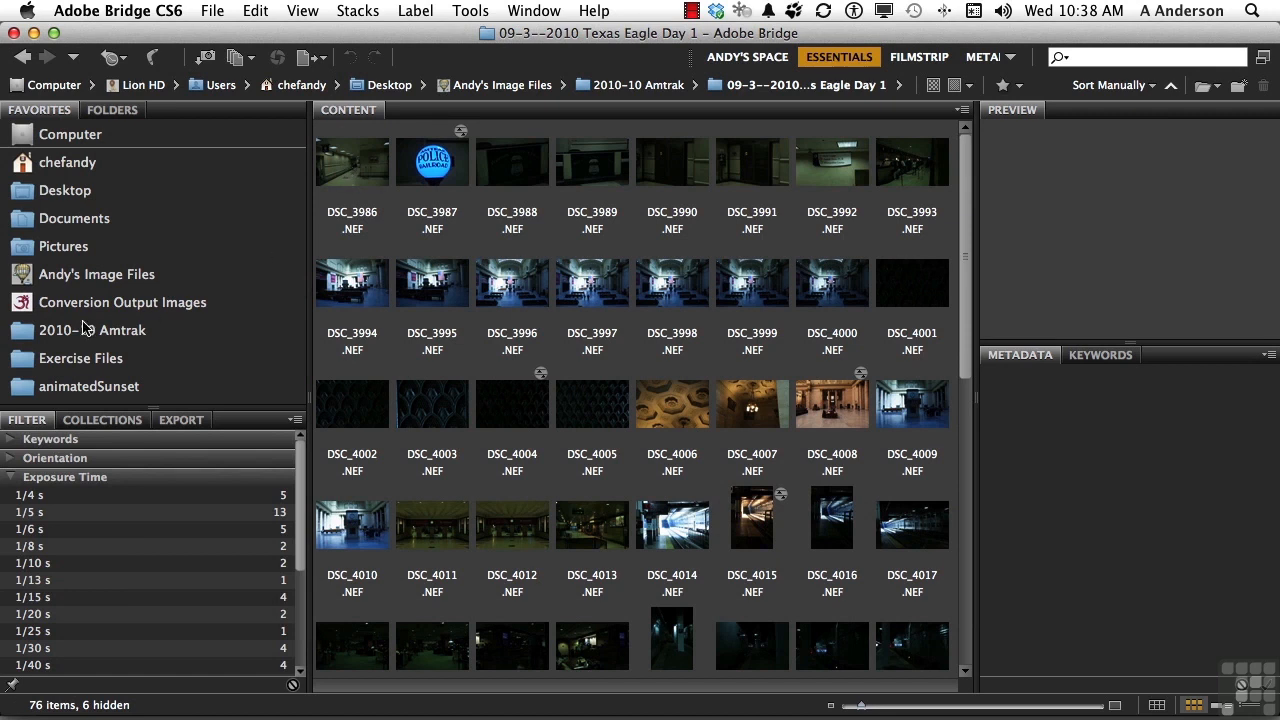
pyautogui.click(12, 479)
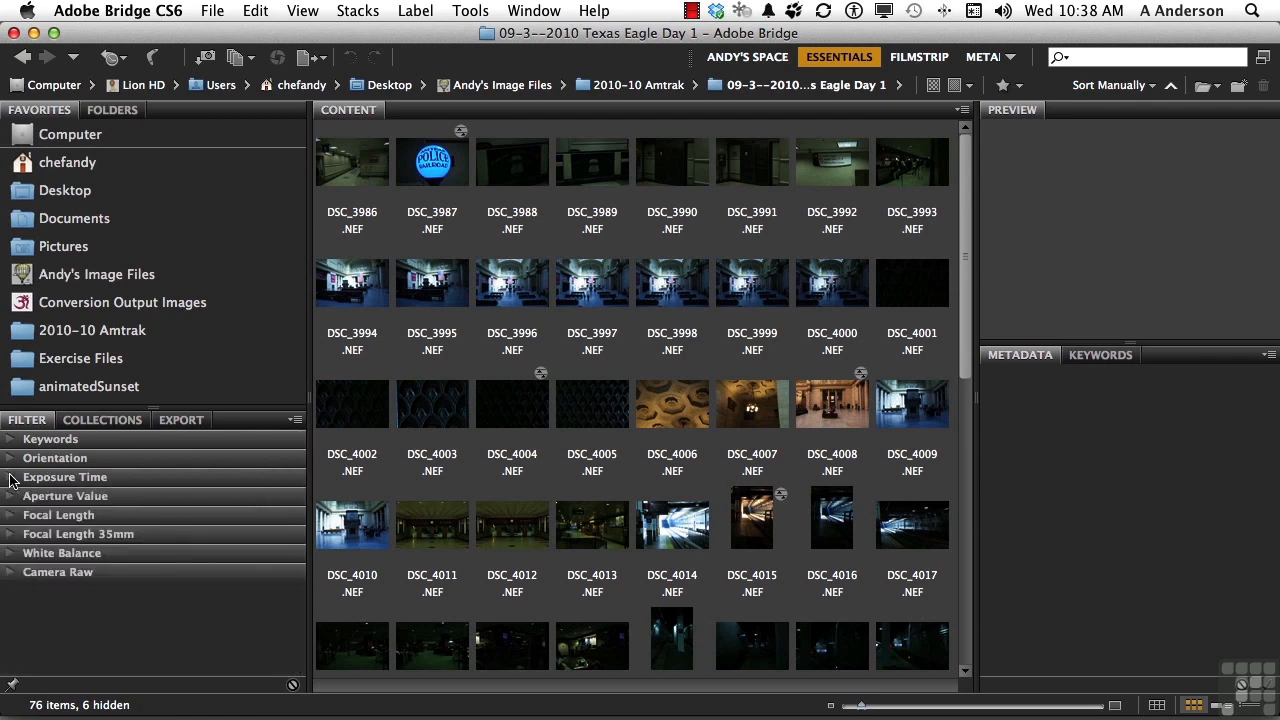
pyautogui.click(12, 444)
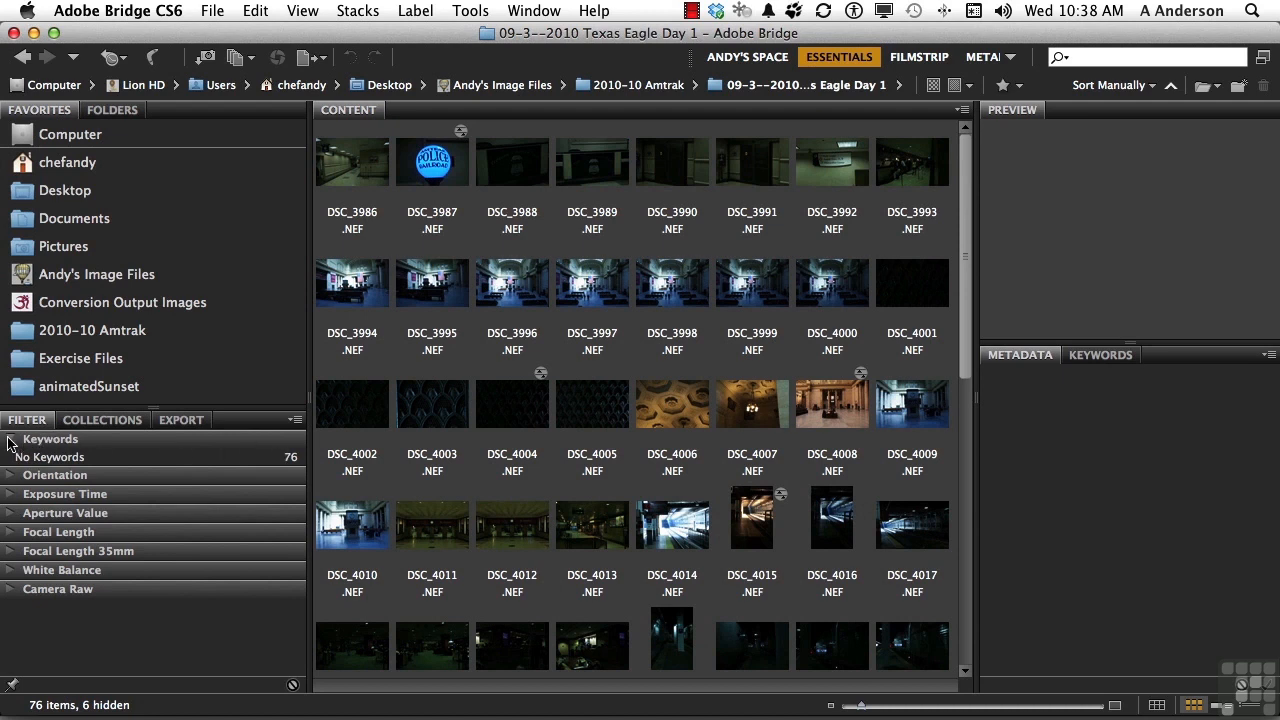
pyautogui.click(10, 441)
# - Filter the photos by Landscape and by Portrait orientation in turn, clearing each filter and collapsing the Orientation category
pyautogui.click(10, 459)
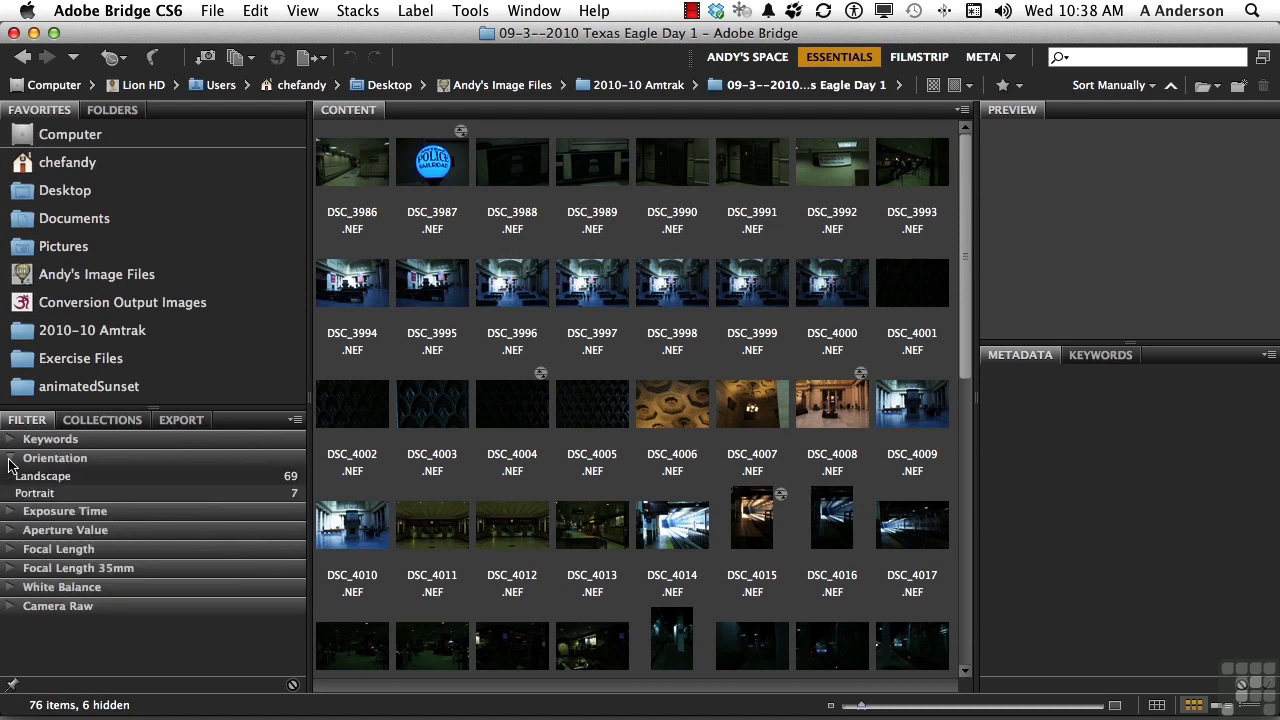
pyautogui.click(33, 476)
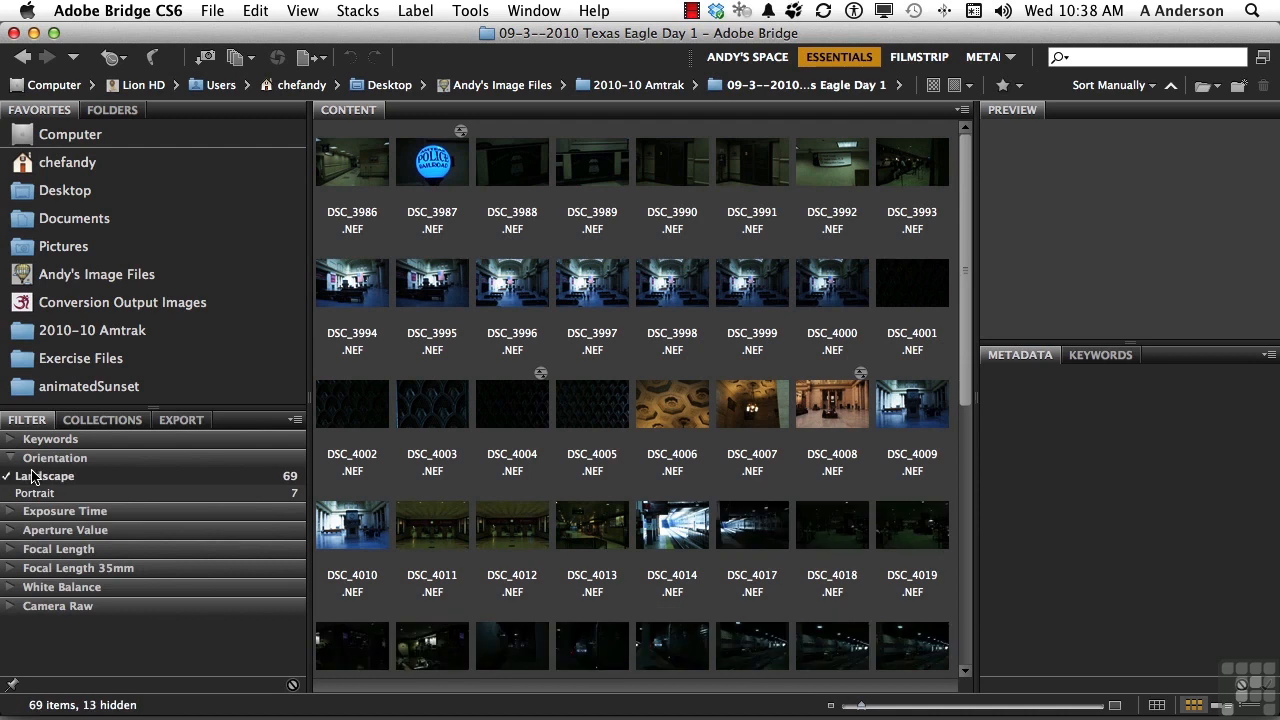
pyautogui.click(33, 476)
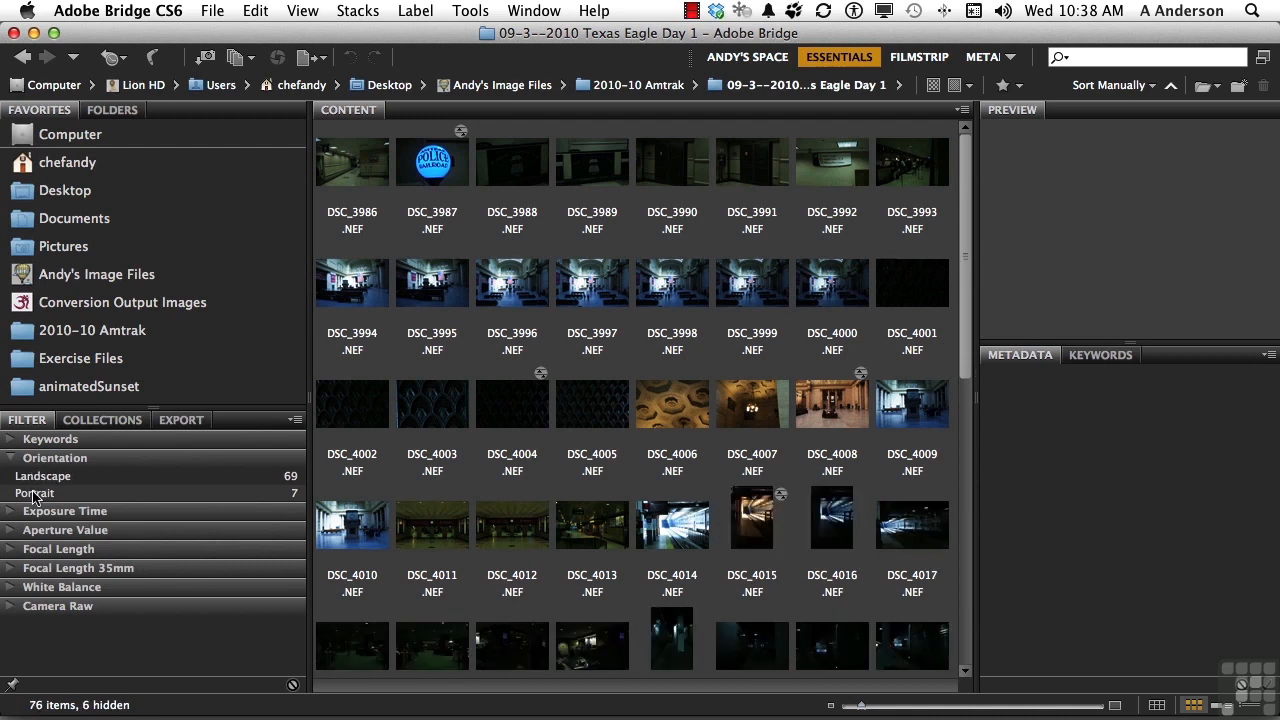
pyautogui.click(35, 494)
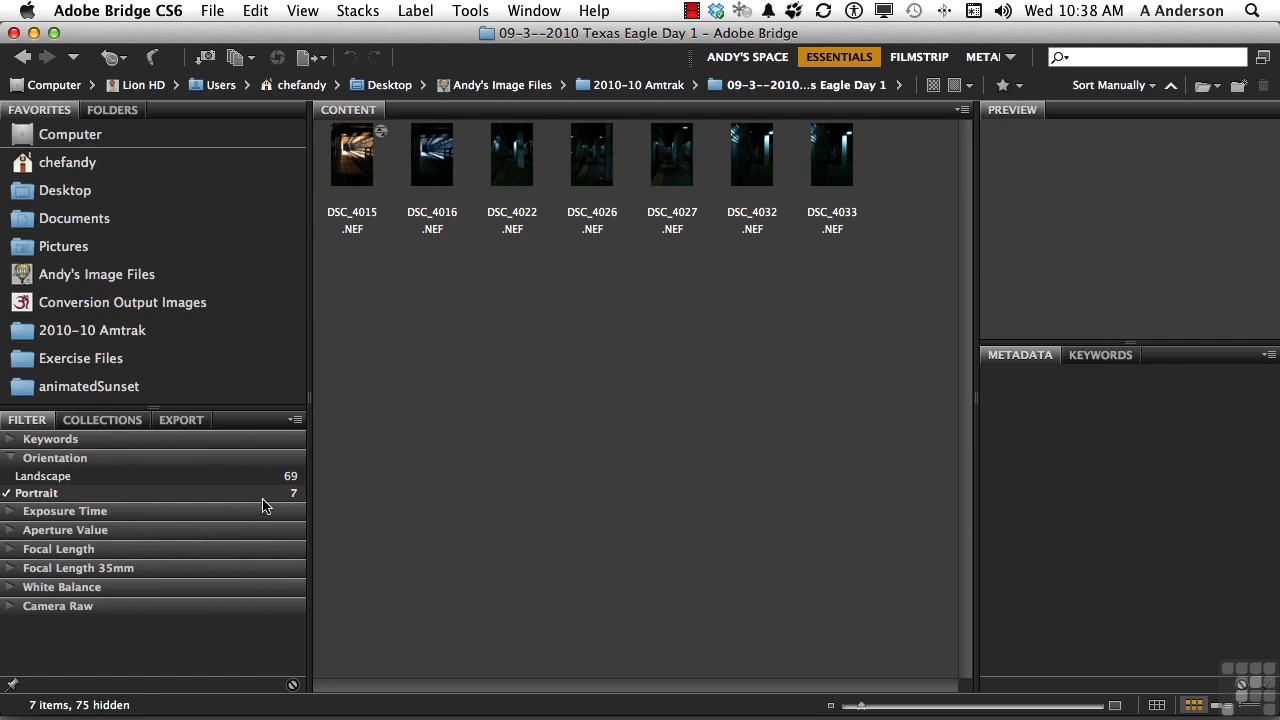
pyautogui.click(40, 493)
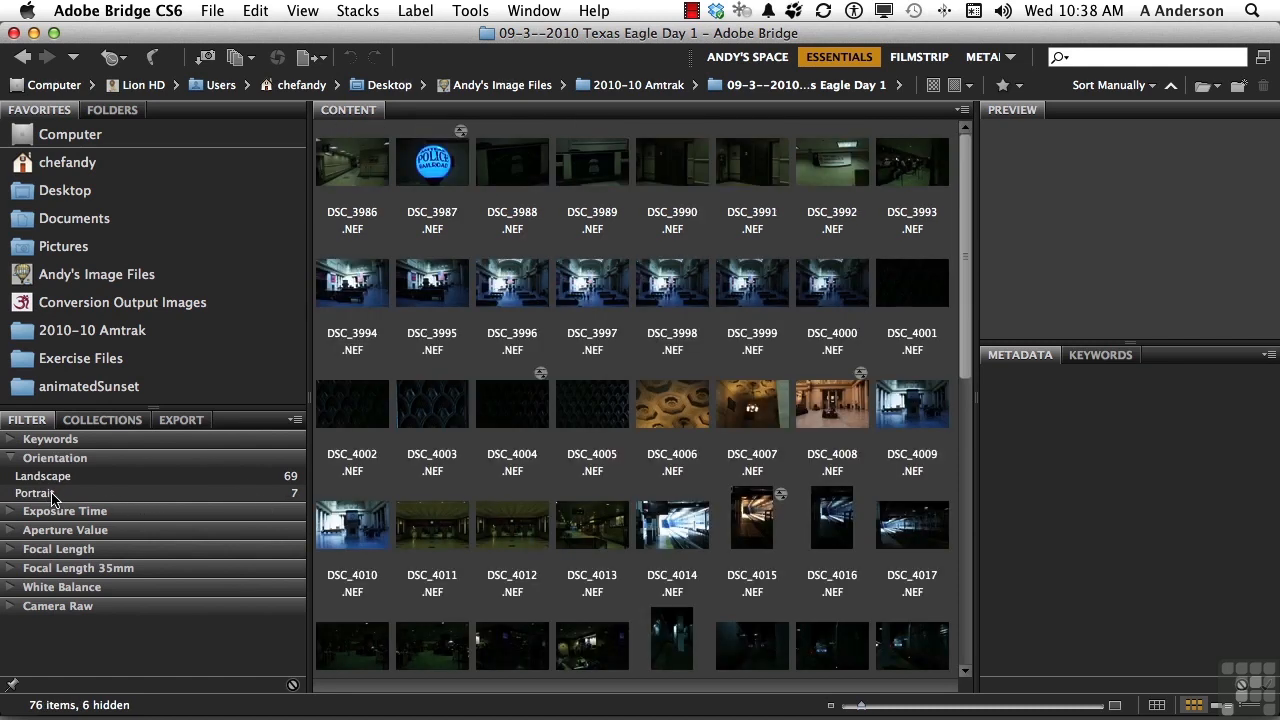
pyautogui.click(12, 459)
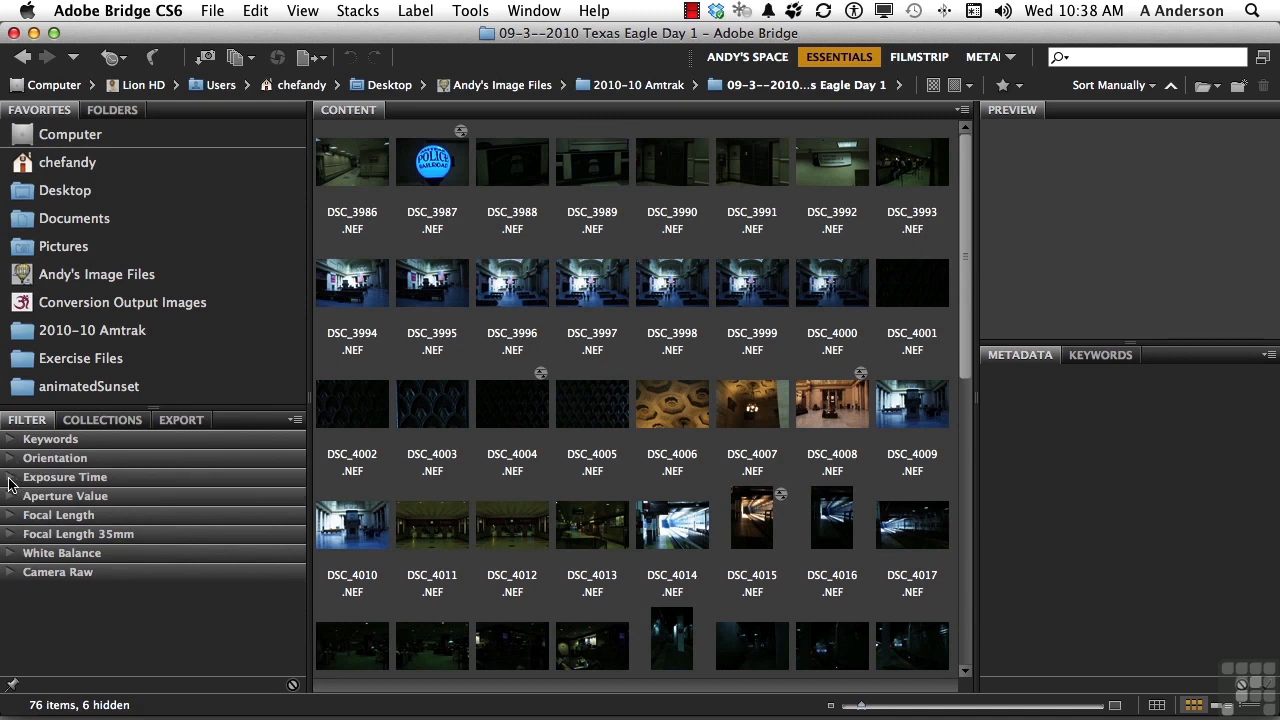
# - Show only the photos with a 1/4 s exposure time, and clear that filter again
pyautogui.click(10, 484)
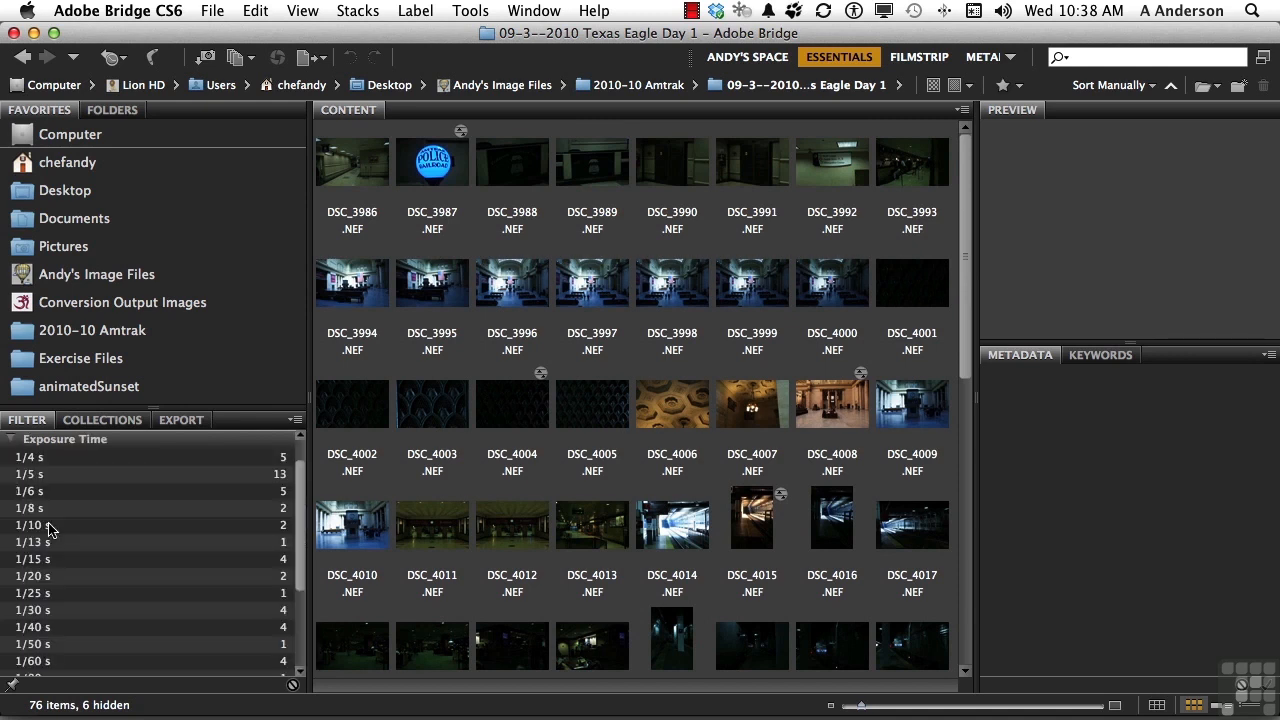
pyautogui.click(30, 457)
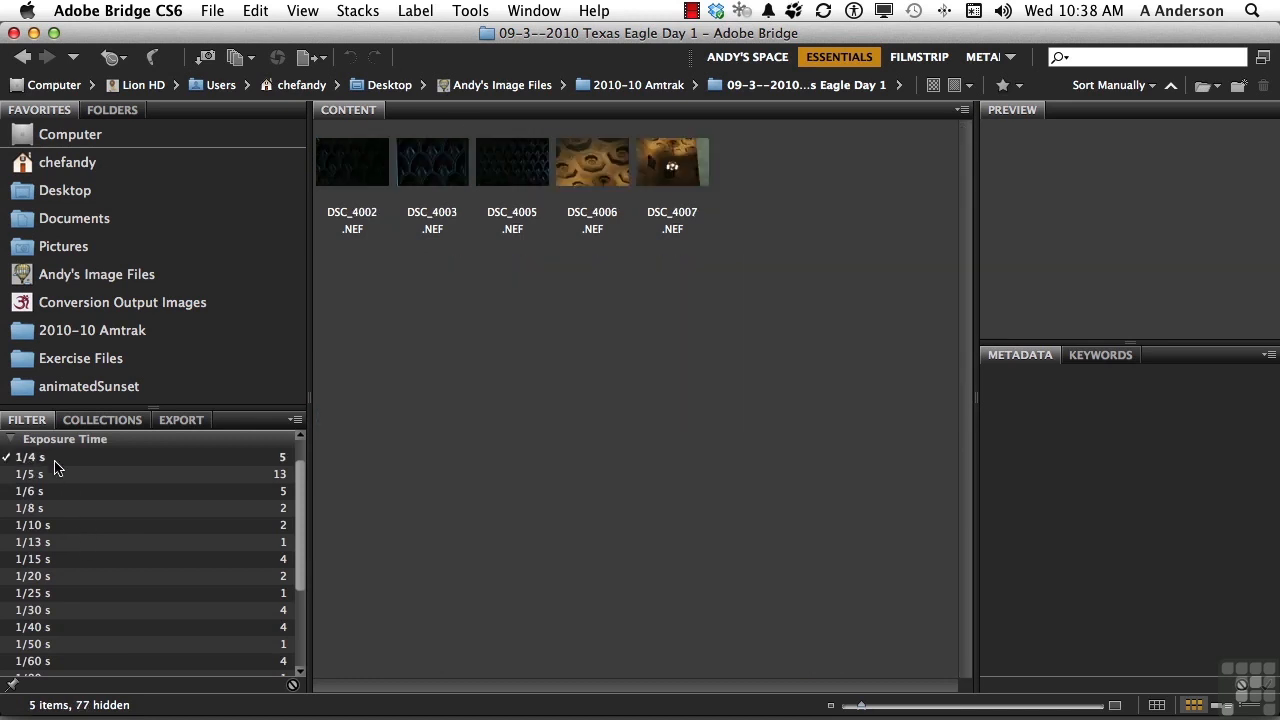
pyautogui.click(54, 460)
# - Show only the photos with a 1/160 s exposure time, clear that filter and collapse the Exposure Time category
pyautogui.scroll(-3, 174, 603)
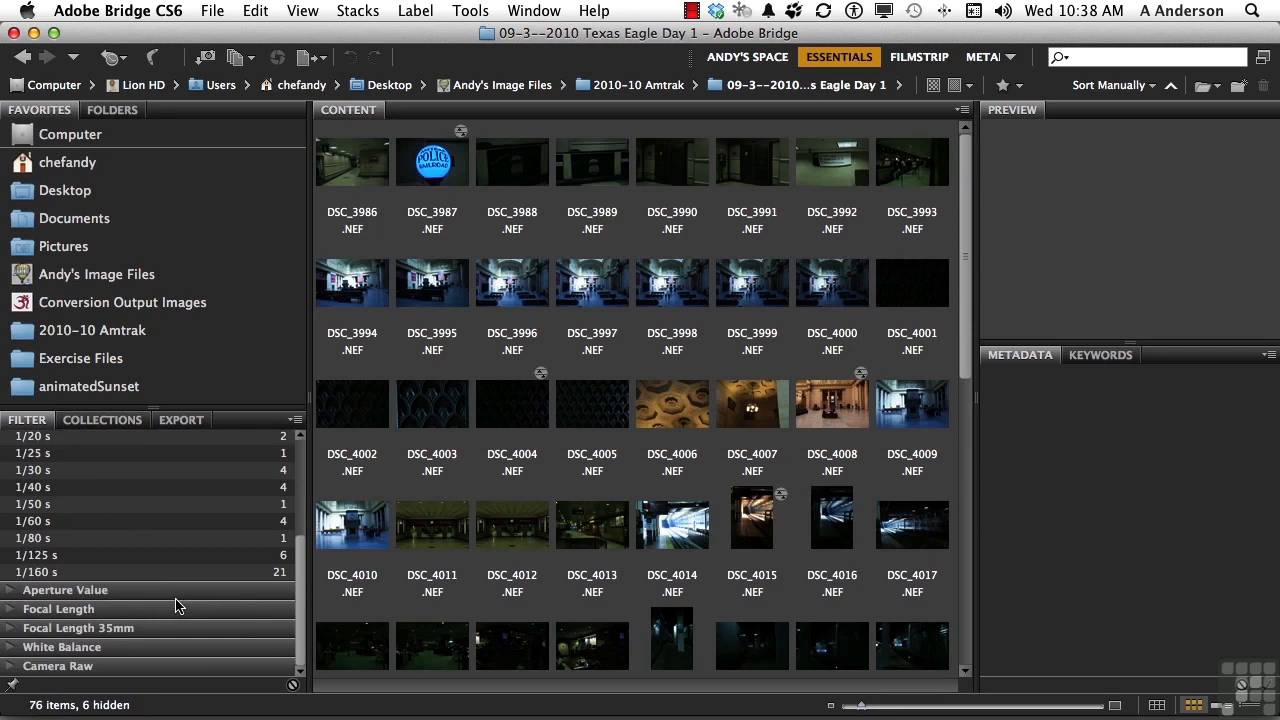
pyautogui.click(77, 576)
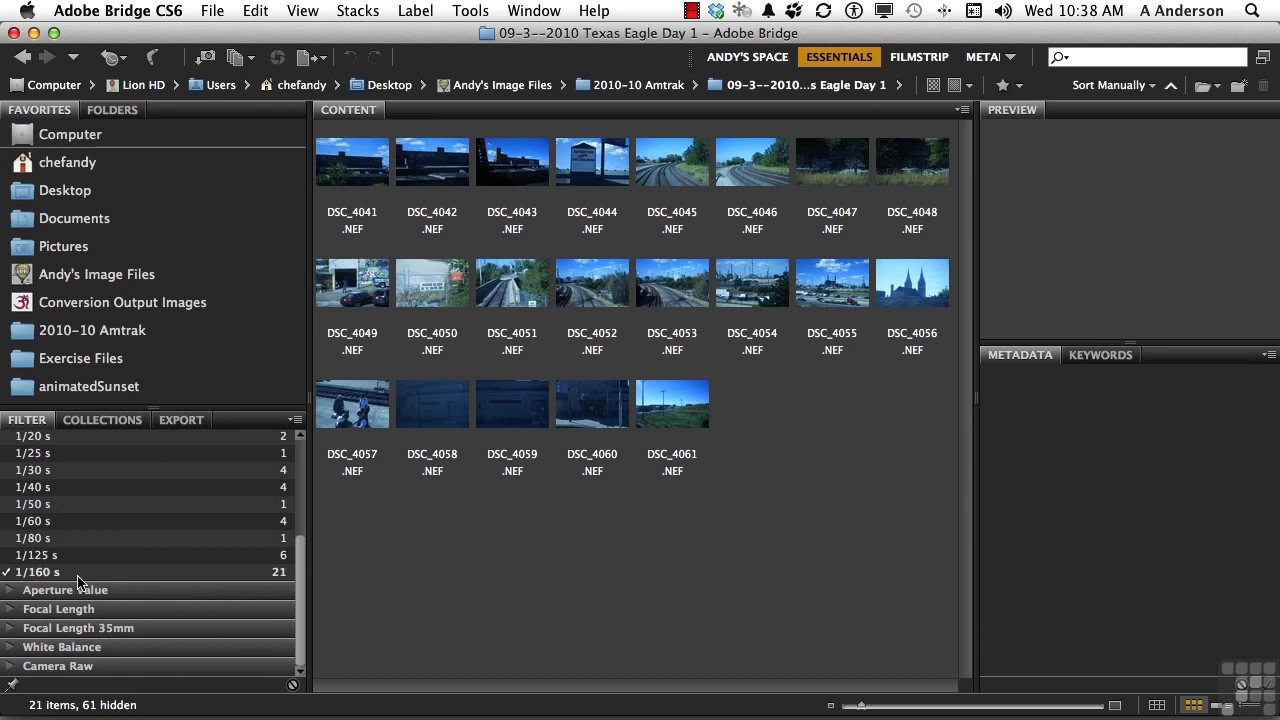
pyautogui.scroll(5, 80, 574)
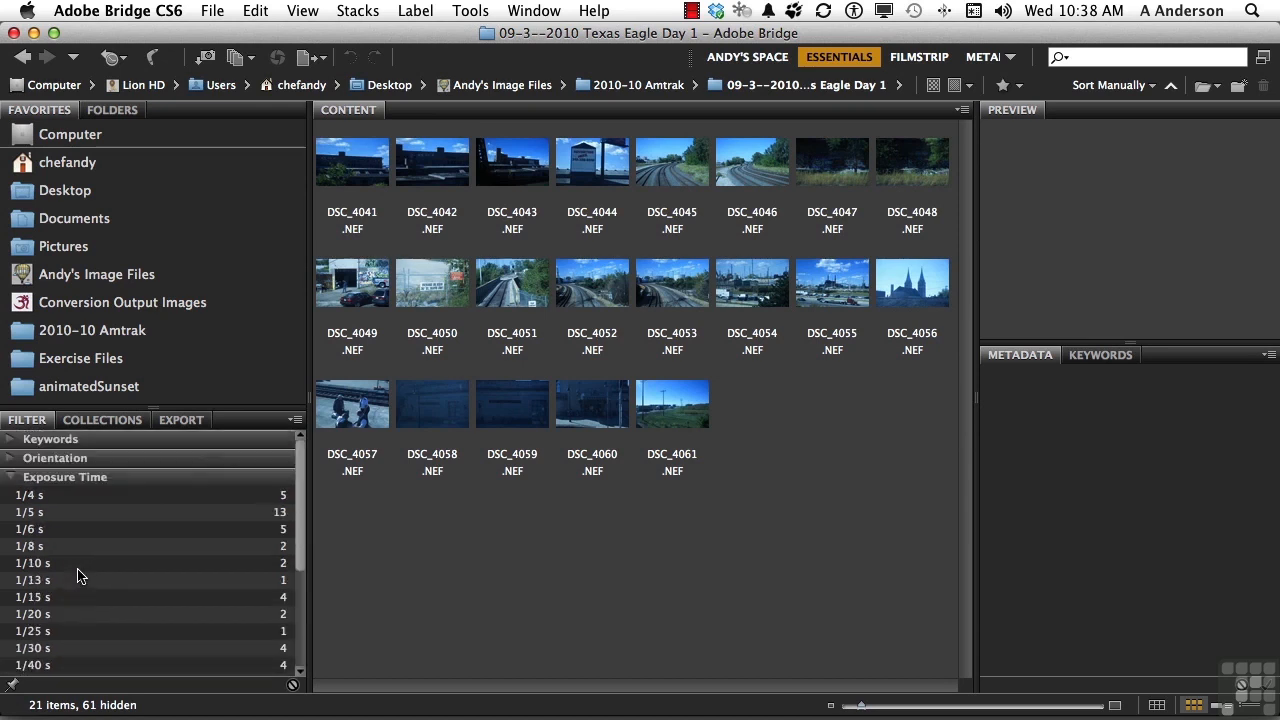
pyautogui.click(8, 480)
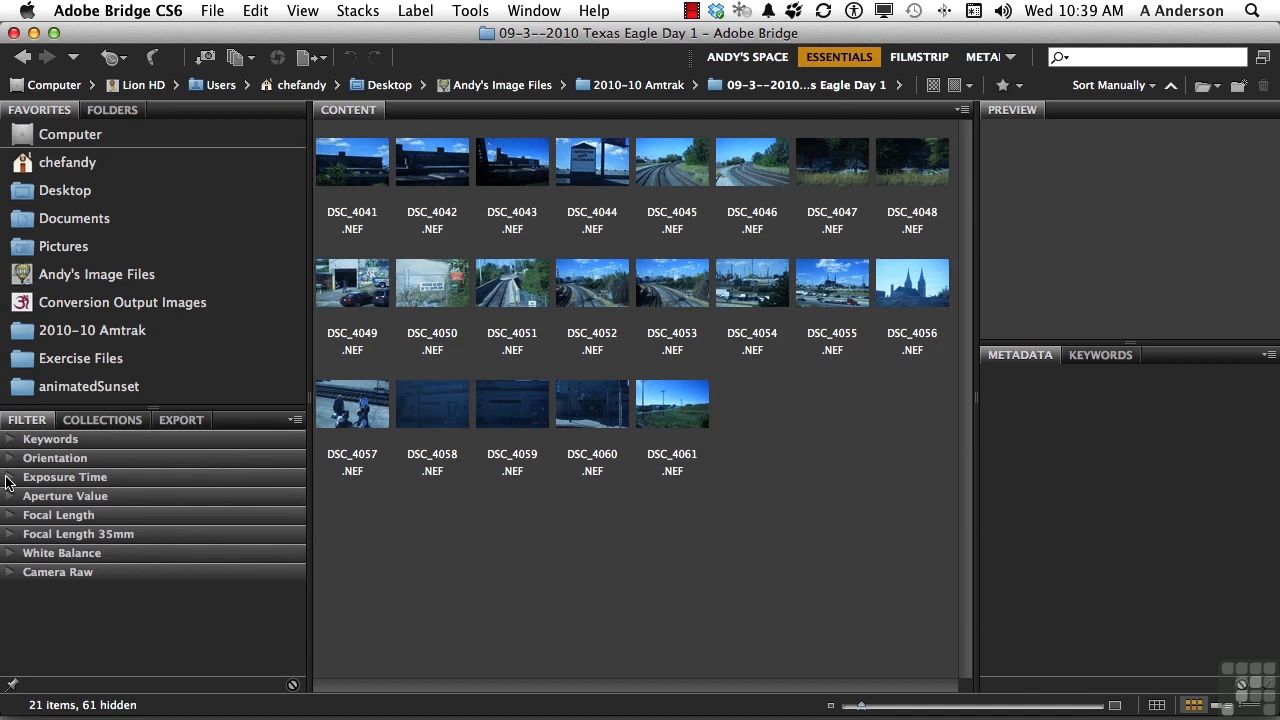
pyautogui.click(8, 479)
pyautogui.scroll(-5, 141, 594)
pyautogui.click(38, 573)
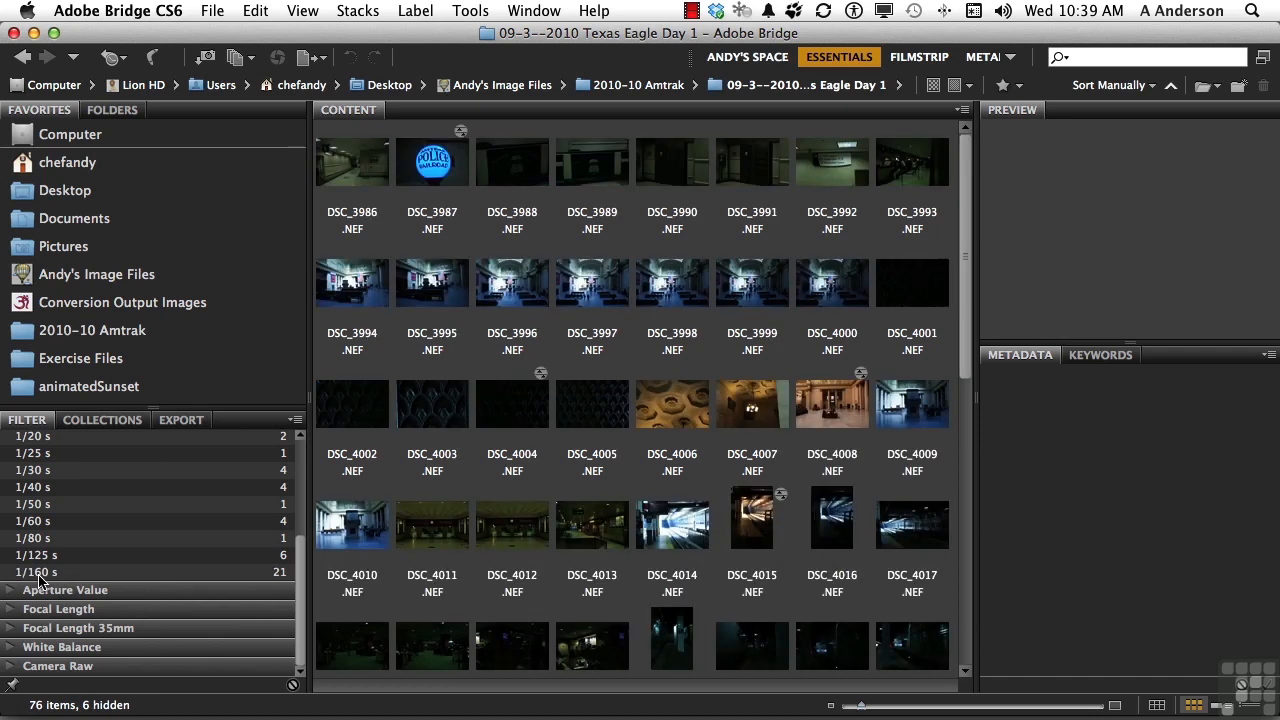
pyautogui.scroll(5, 92, 455)
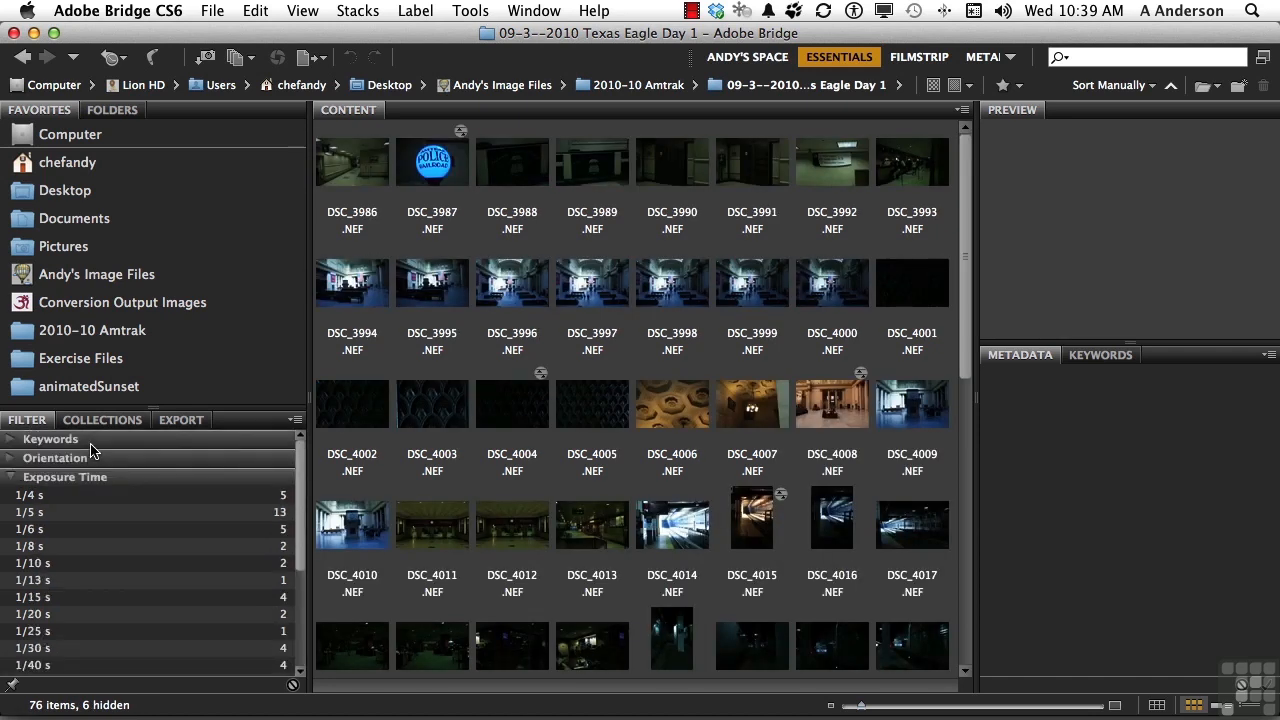
pyautogui.click(10, 481)
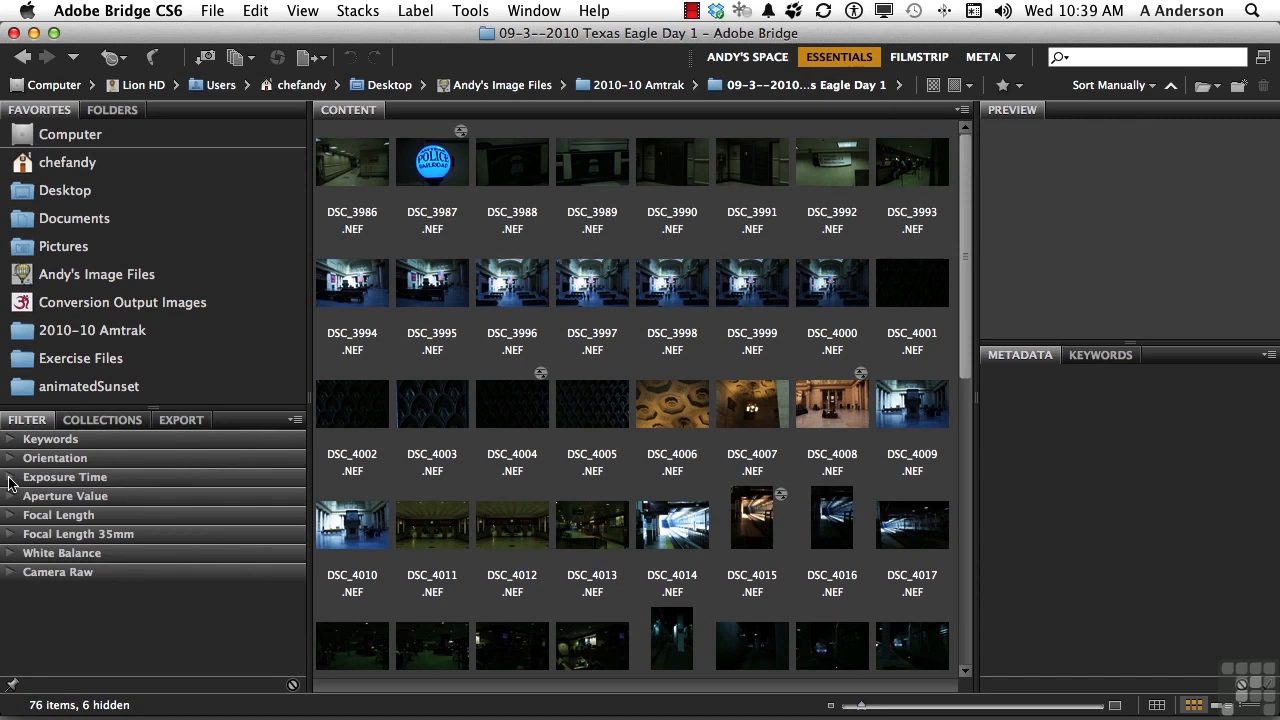
# - Create a new top-level keyword named Train Travel
pyautogui.click(1120, 357)
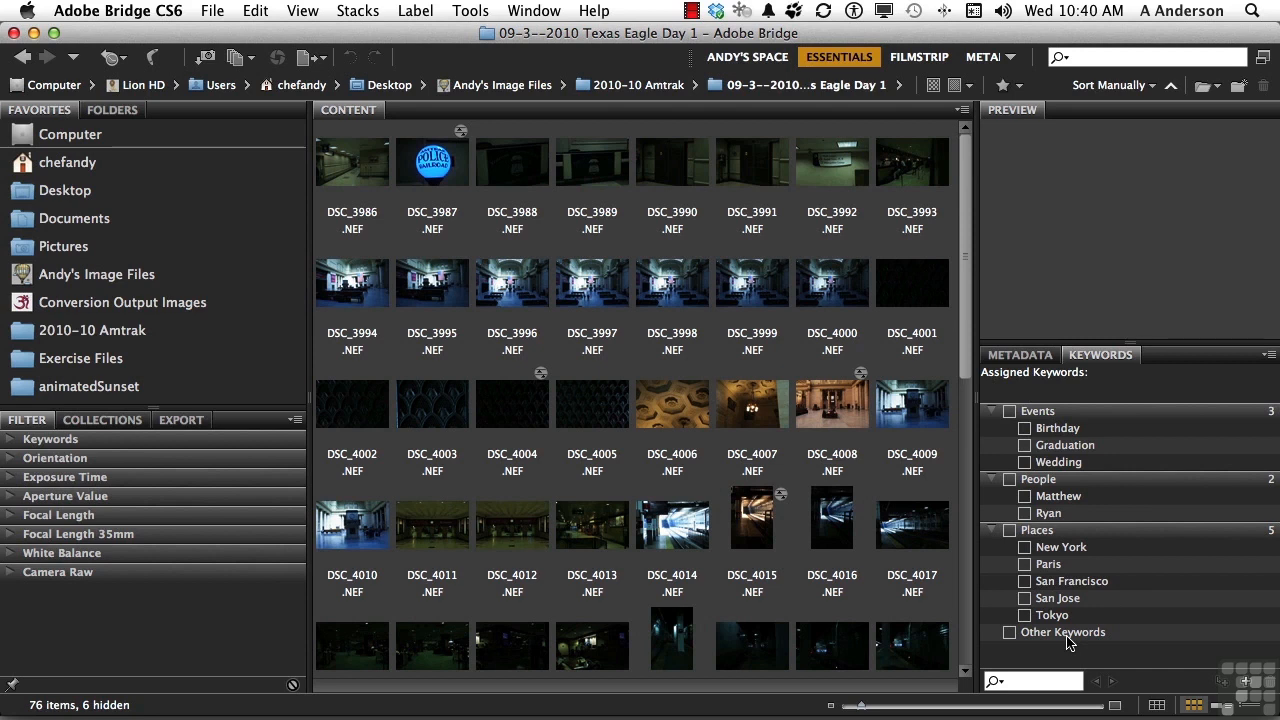
pyautogui.click(1245, 684)
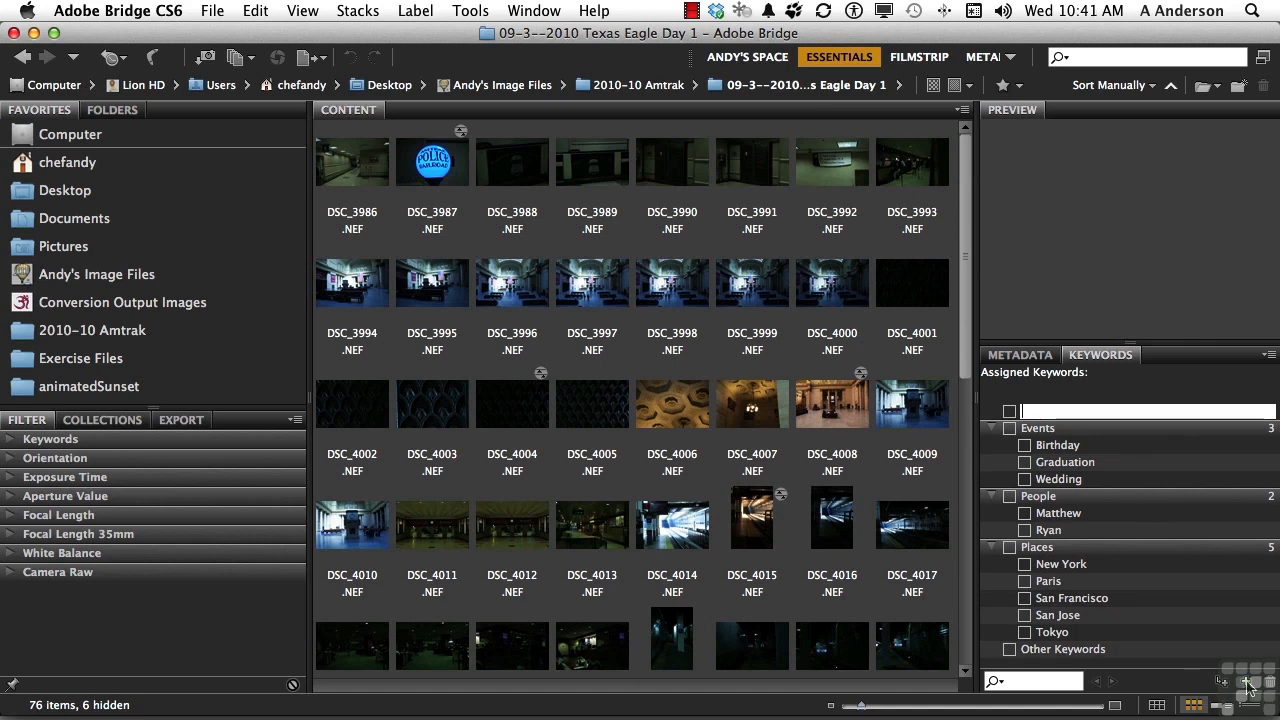
pyautogui.write('Tra')
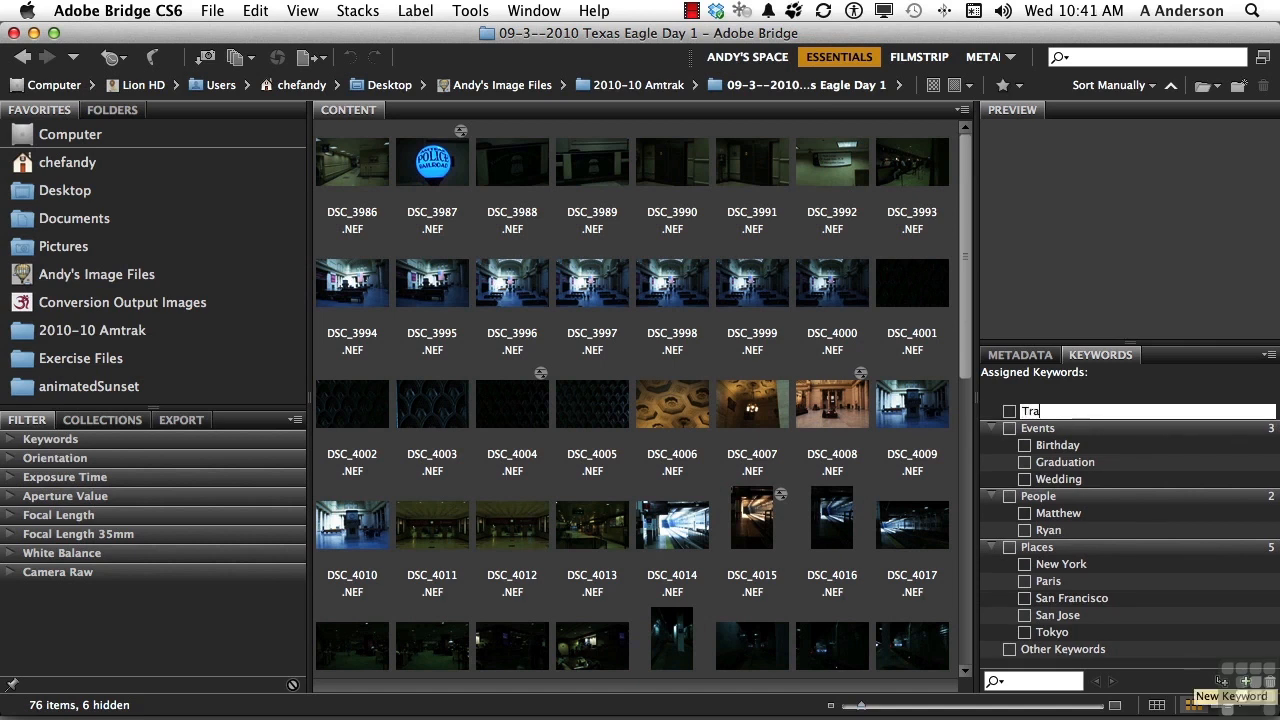
pyautogui.write('in Travel')
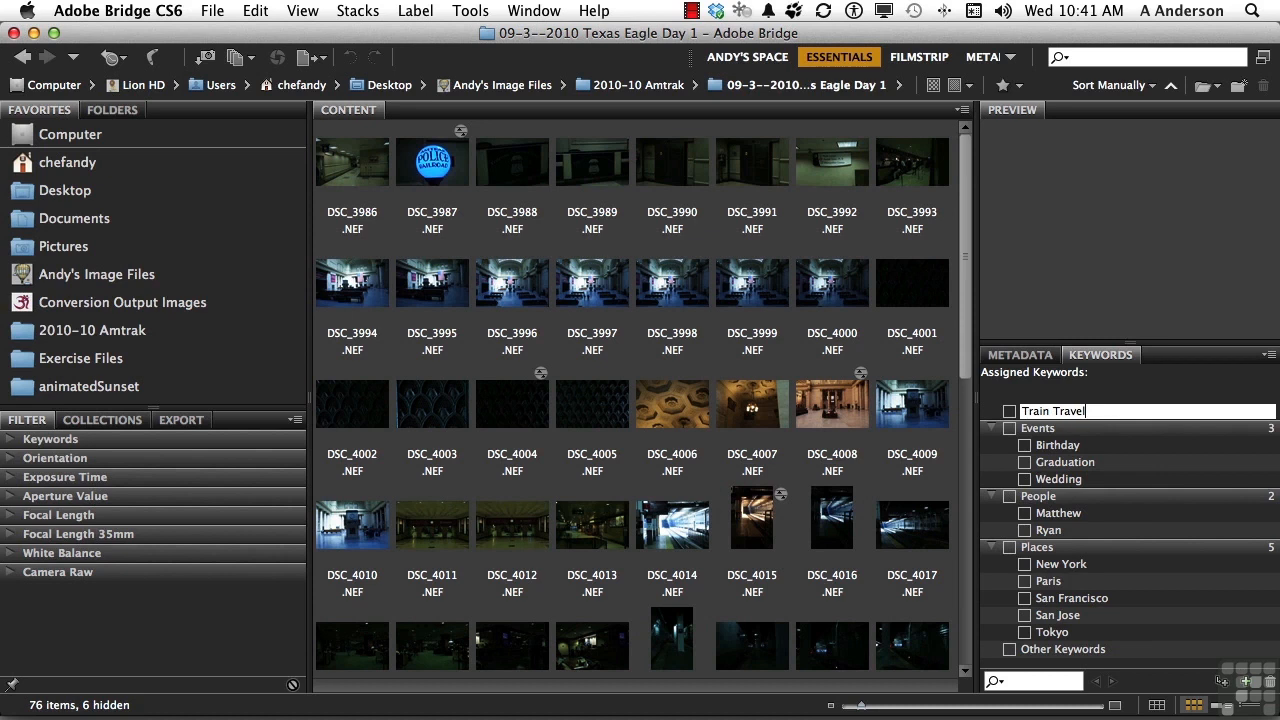
# - Add a sub keyword named Amtrak under Train Travel
pyautogui.click(1219, 683)
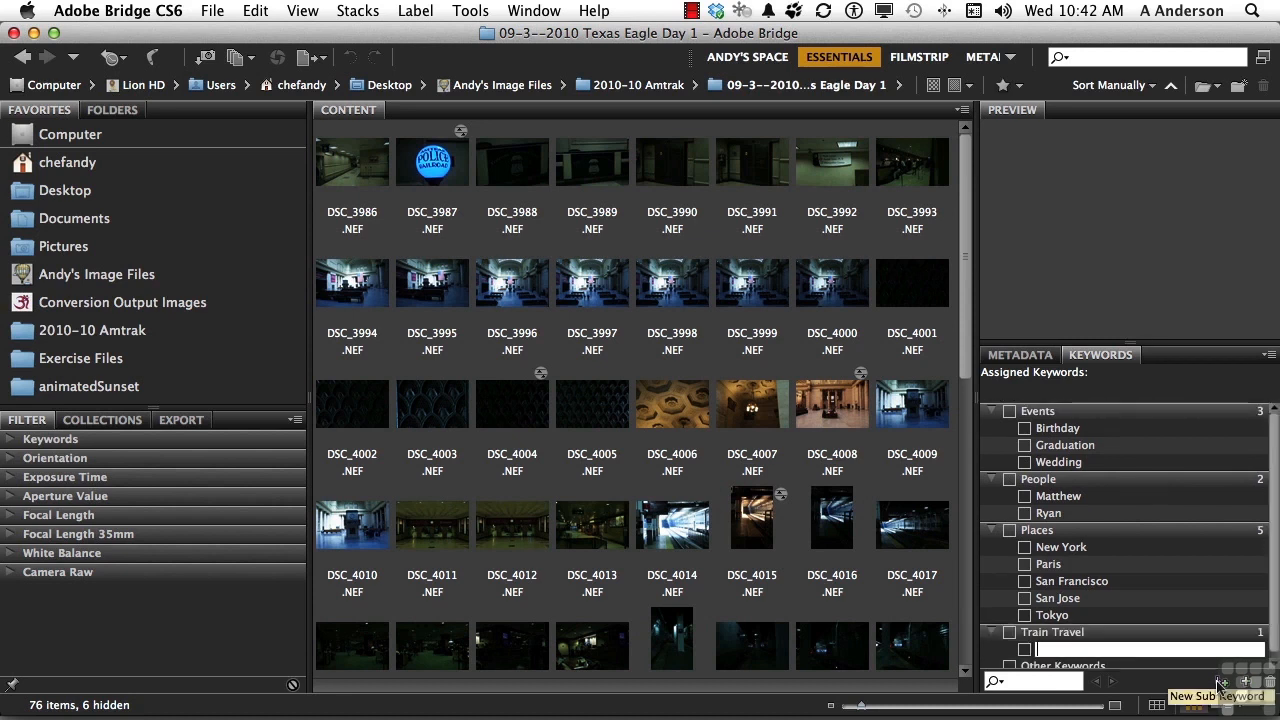
pyautogui.write('Amtrak')
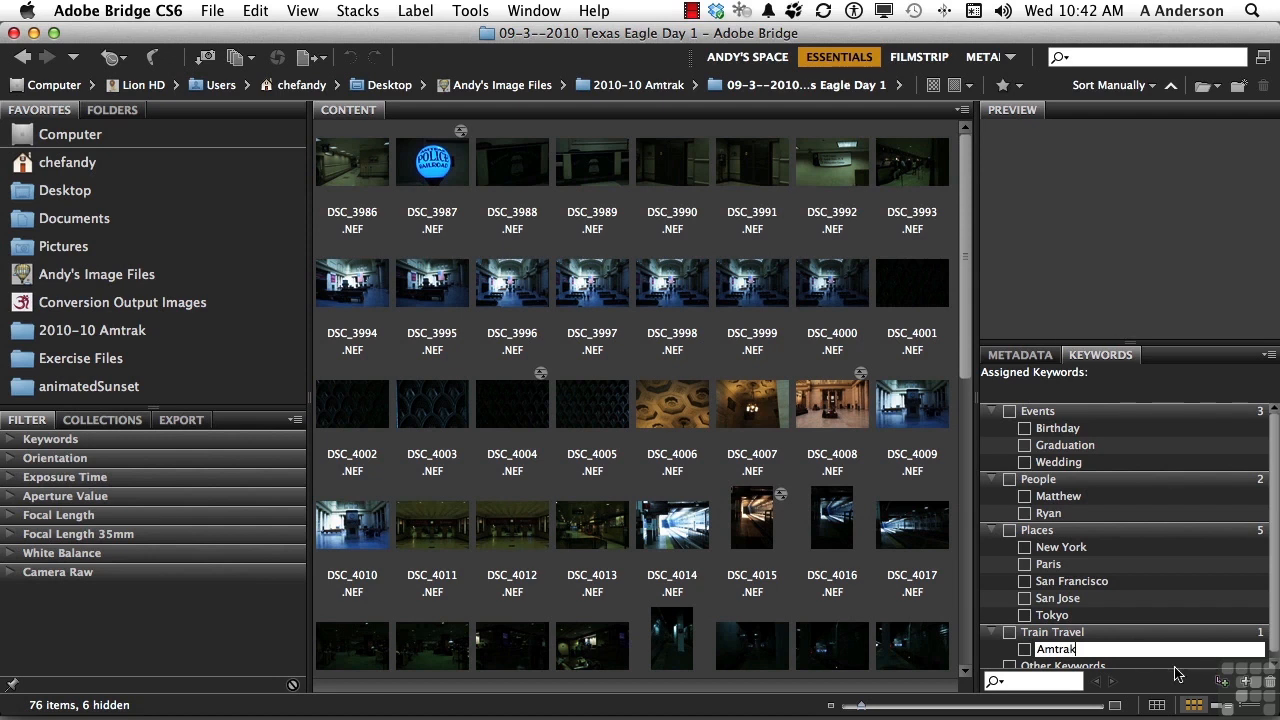
pyautogui.press('Return')
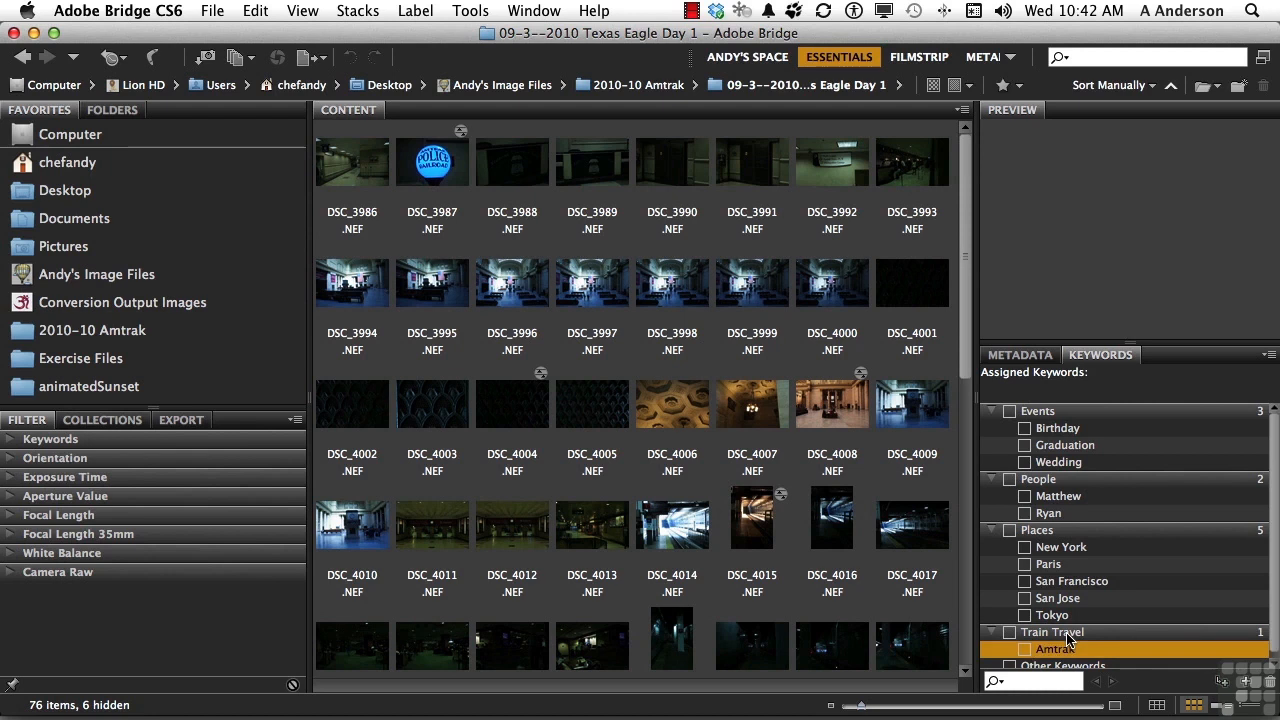
# - Add a second sub keyword named Chicago under Train Travel
pyautogui.click(1068, 634)
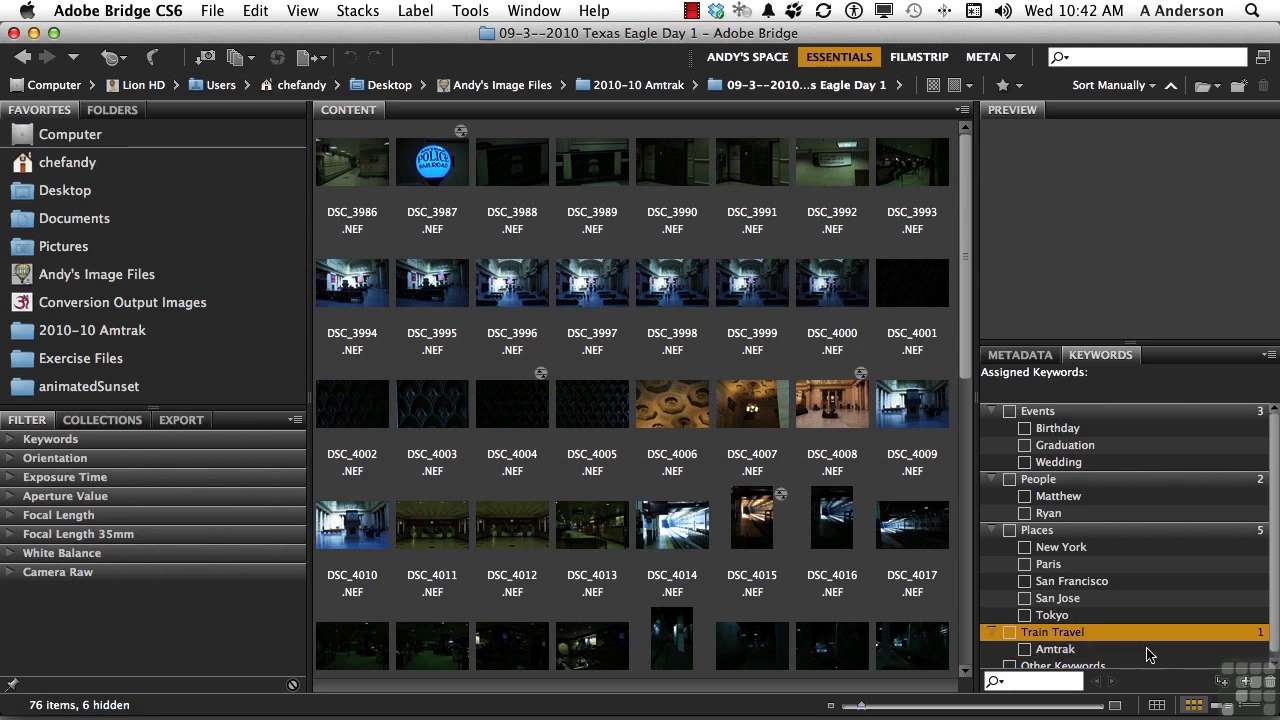
pyautogui.click(1222, 684)
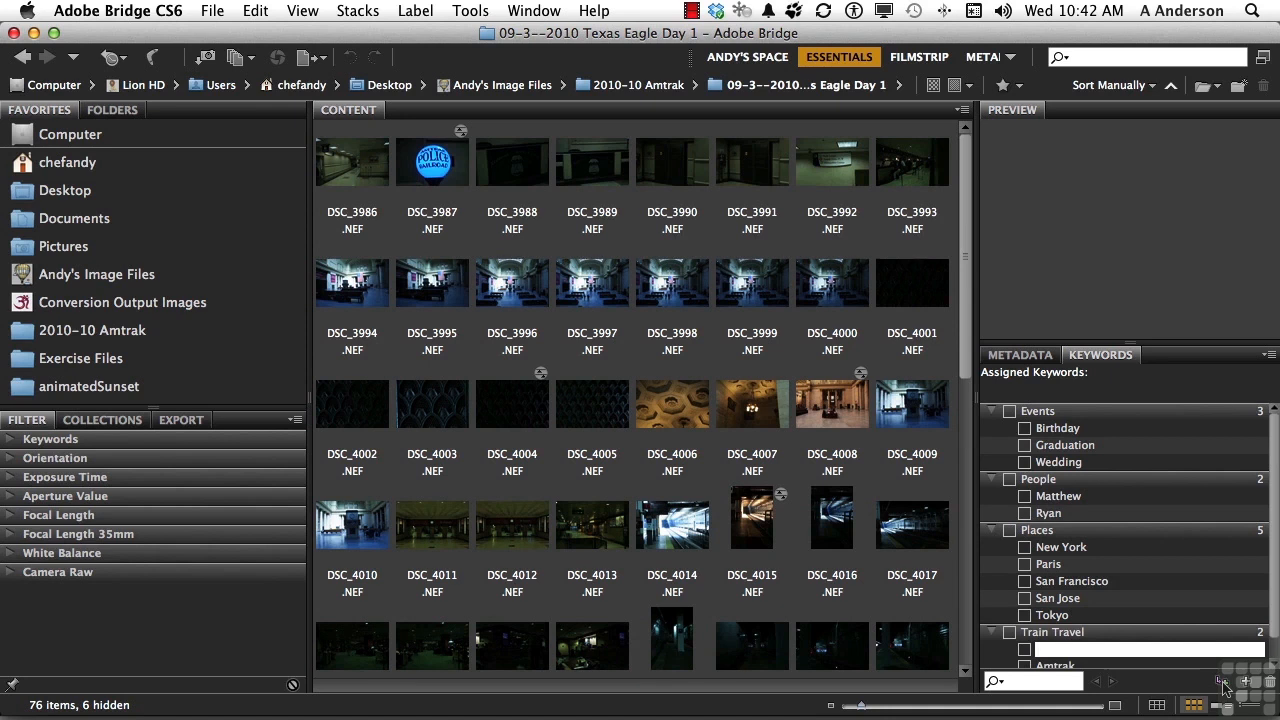
pyautogui.write('Chicago')
pyautogui.press('Return')
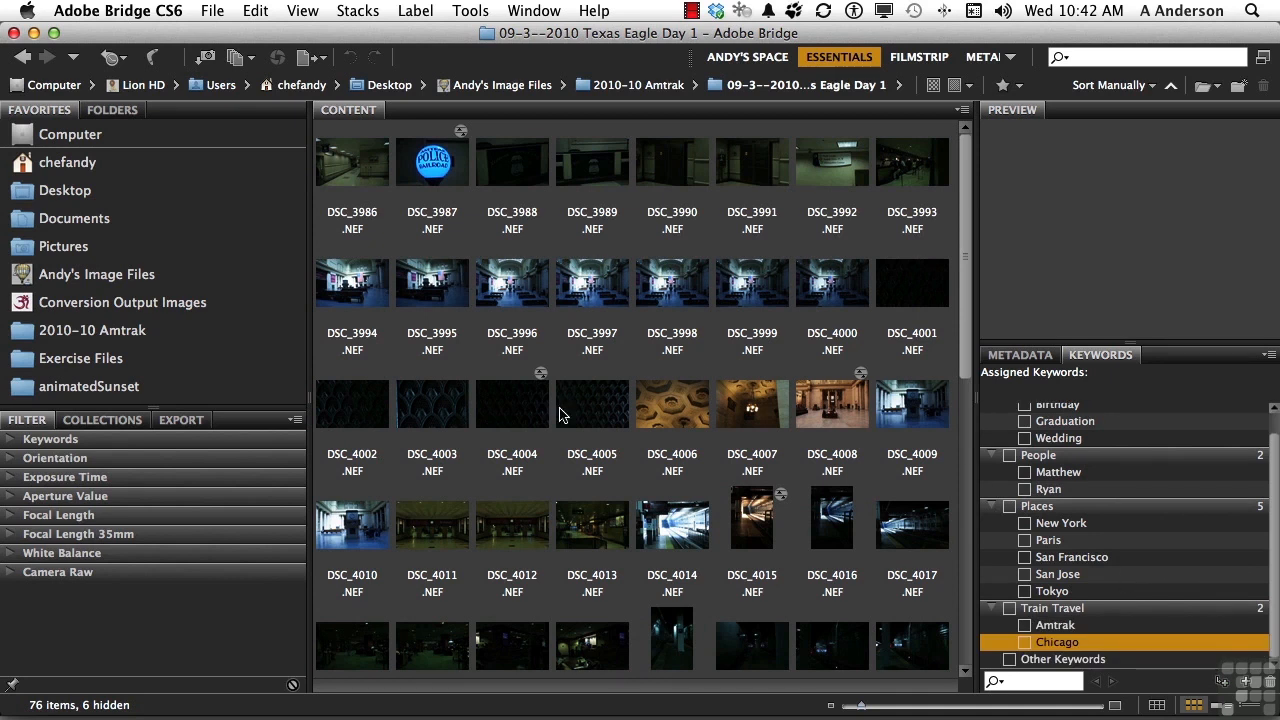
# - Assign the Amtrak keyword to all photos in the folder and check the assigned keyword on DSC_4017.NEF
pyautogui.scroll(-5, 560, 413)
pyautogui.scroll(5, 560, 413)
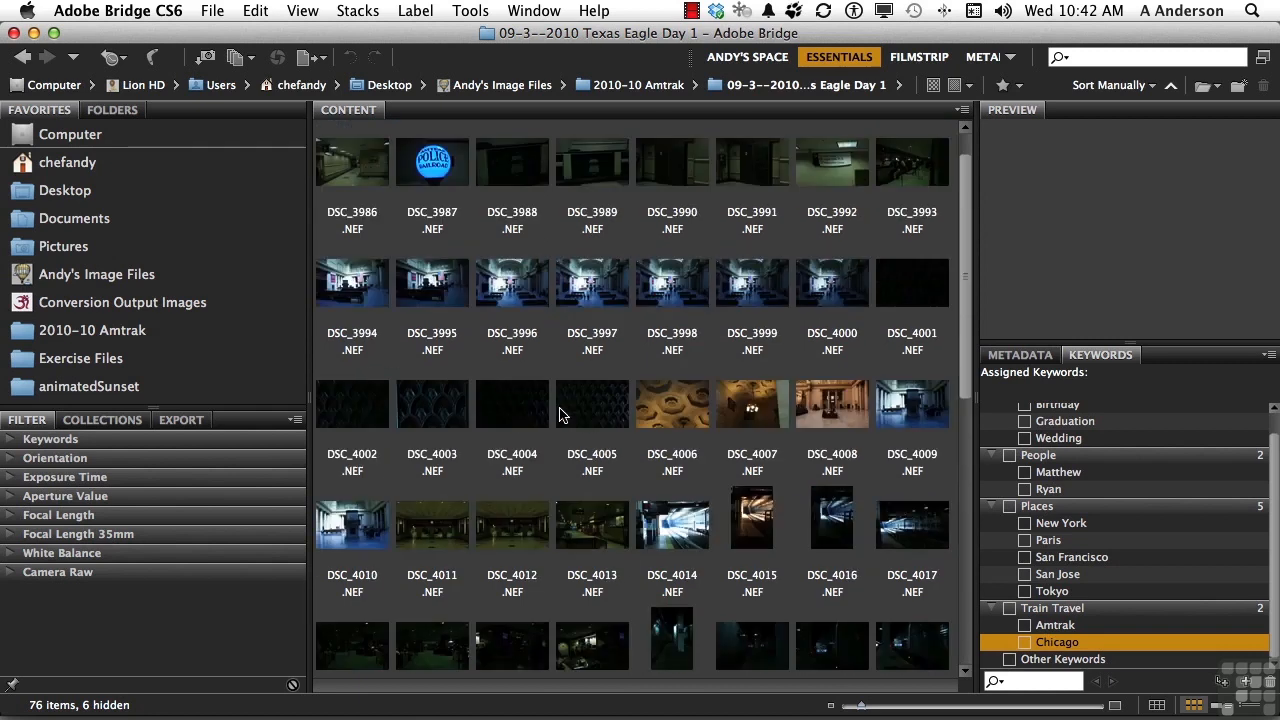
pyautogui.hotkey('ctrl', 'a')
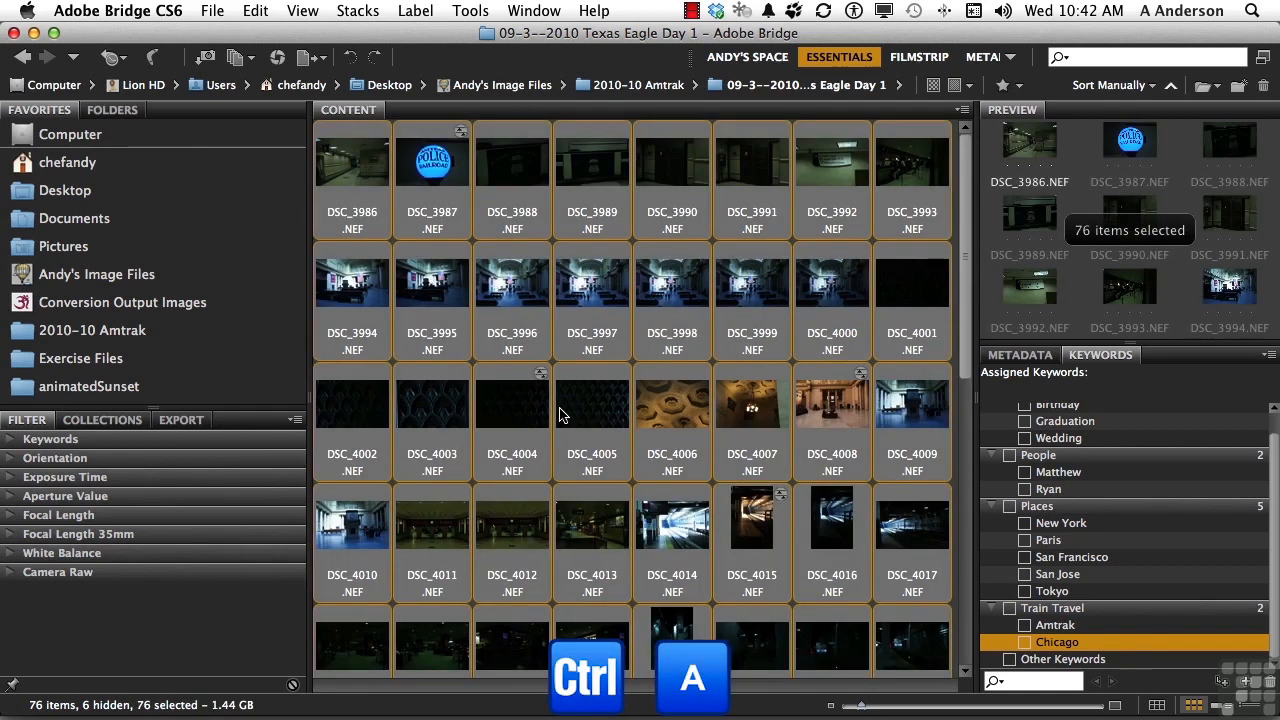
pyautogui.click(1024, 626)
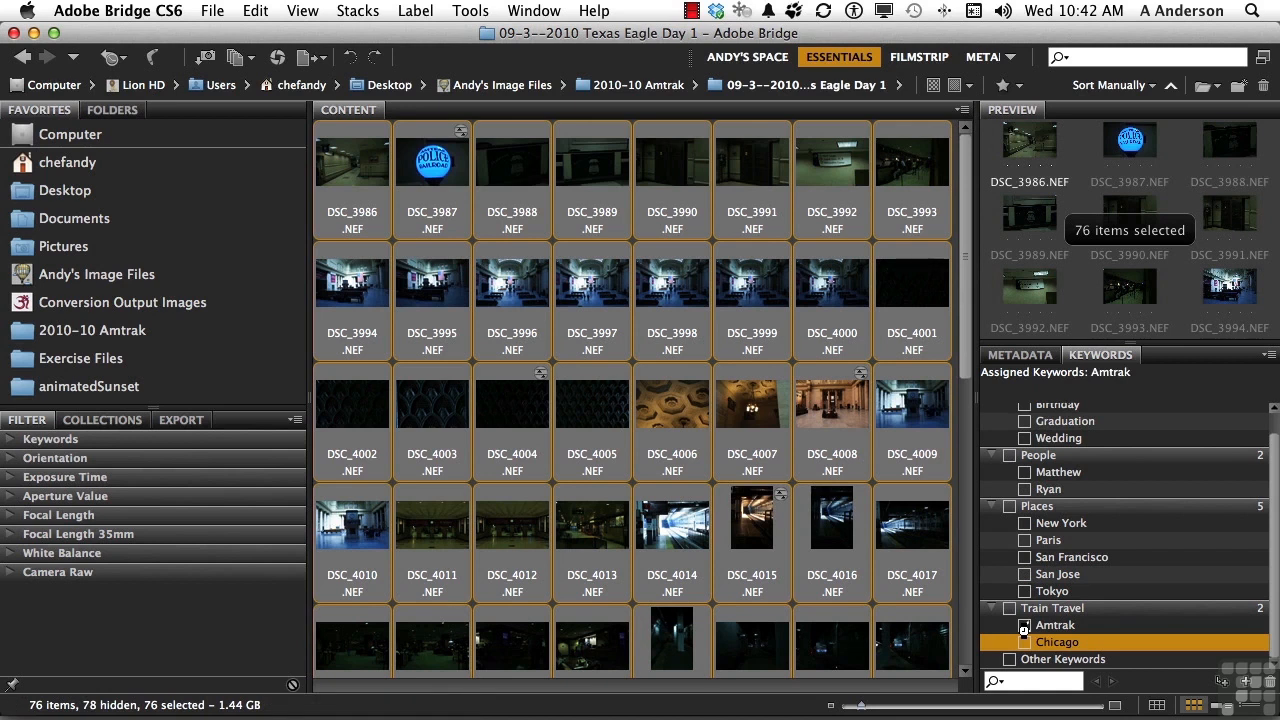
pyautogui.click(918, 591)
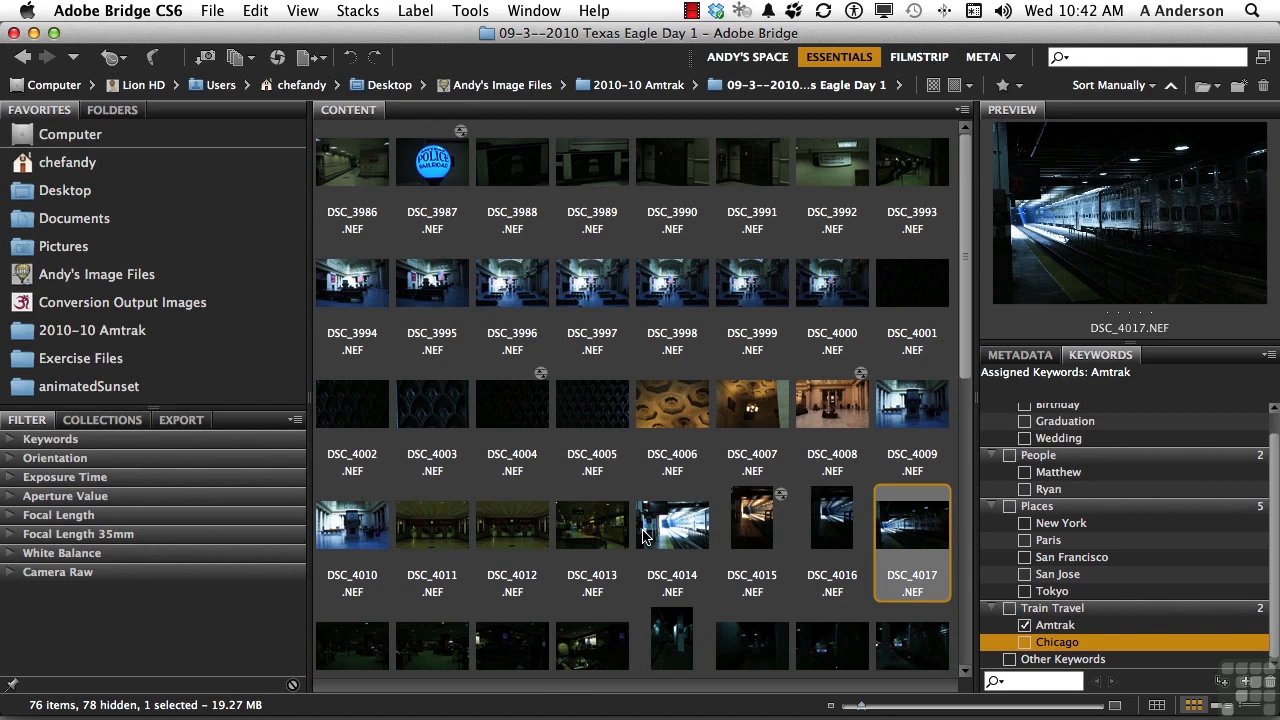
# - Assign the Chicago keyword to all photos from DSC_3986.NEF through DSC_4046.NEF
pyautogui.scroll(-5, 645, 537)
pyautogui.scroll(-2, 645, 537)
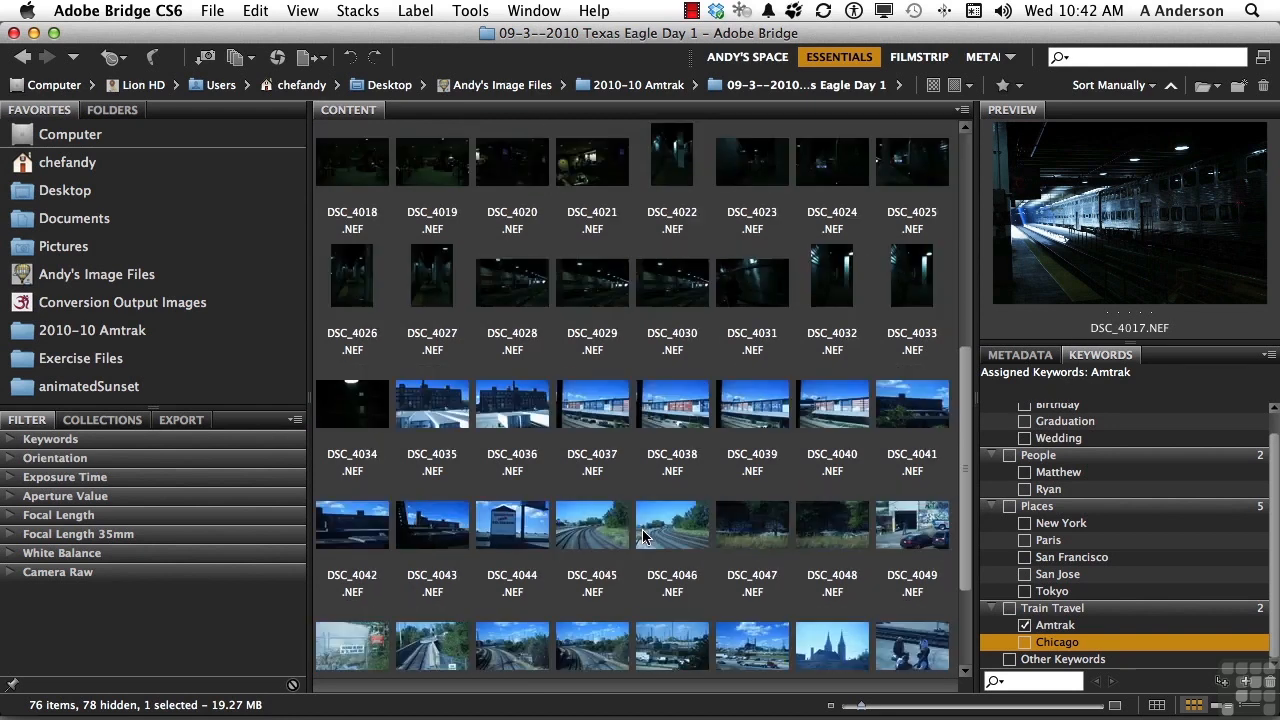
pyautogui.click(684, 537)
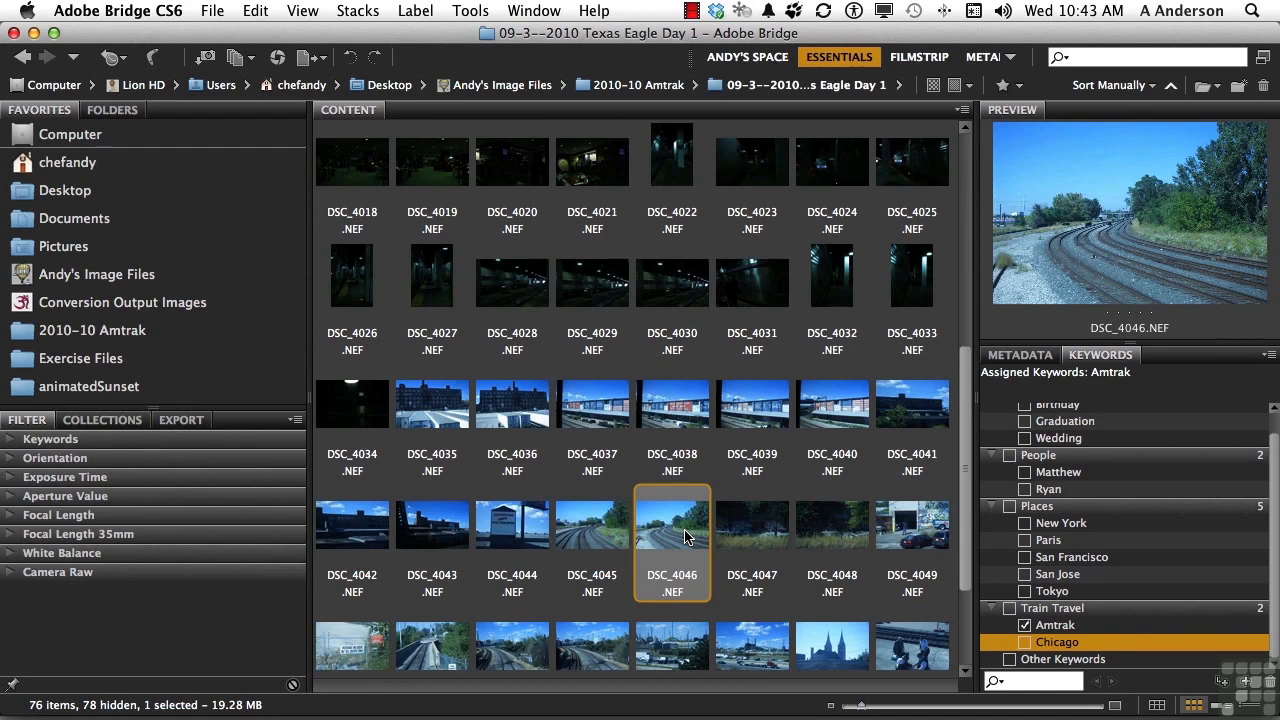
pyautogui.scroll(8, 684, 537)
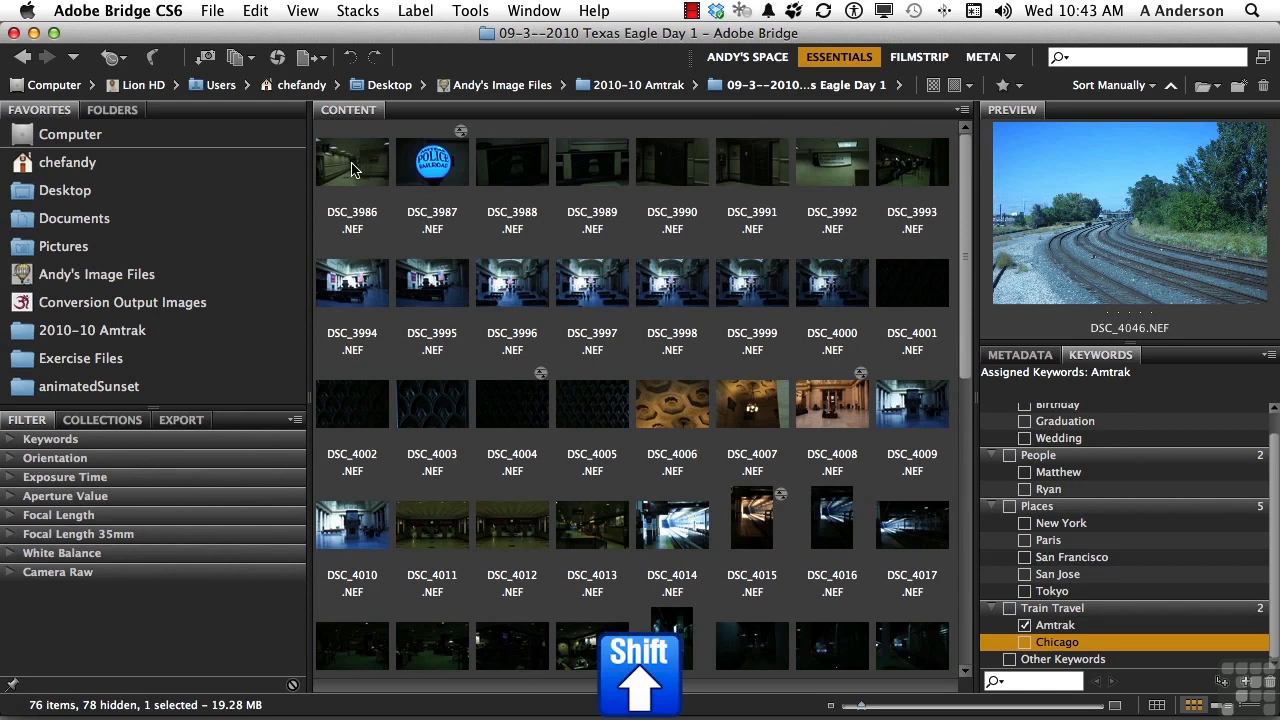
pyautogui.keyDown('shift'); pyautogui.click(351, 170); pyautogui.keyUp('shift')
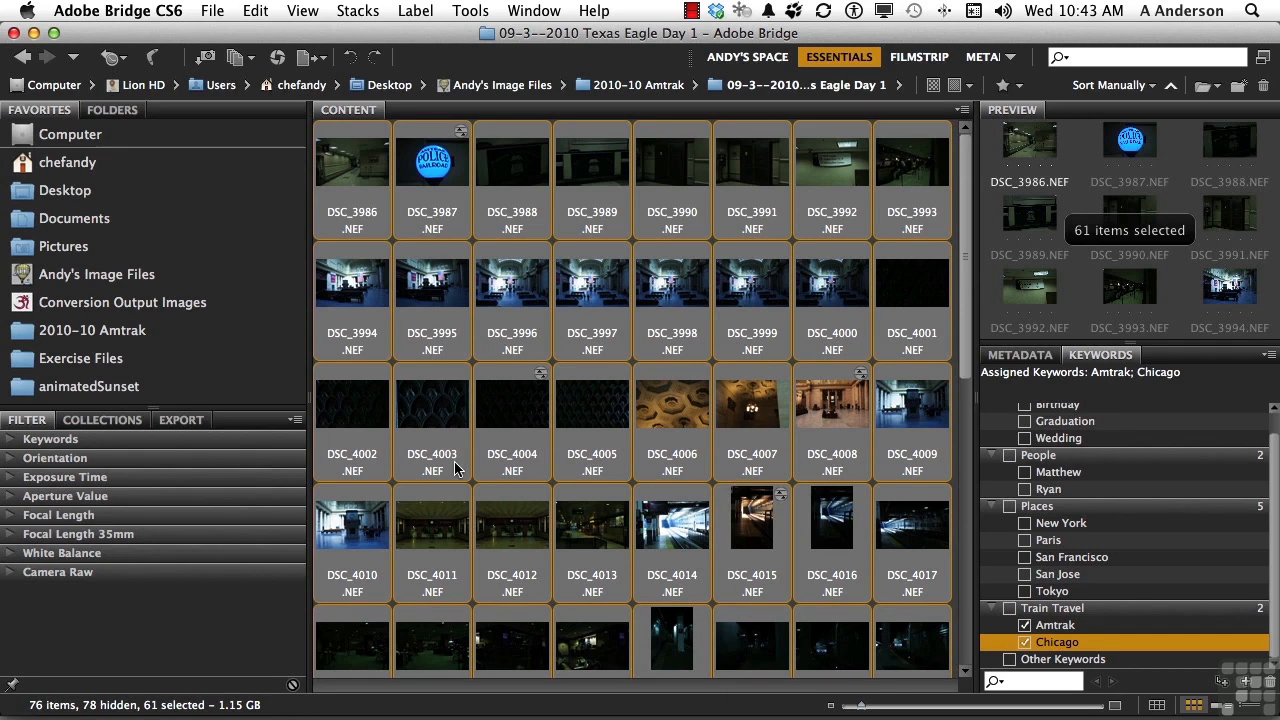
# - Reopen the 09-3--2010 Texas Eagle Day 1 folder from the 2010-10 Amtrak folder, and browse to the Desktop folder
pyautogui.click(67, 337)
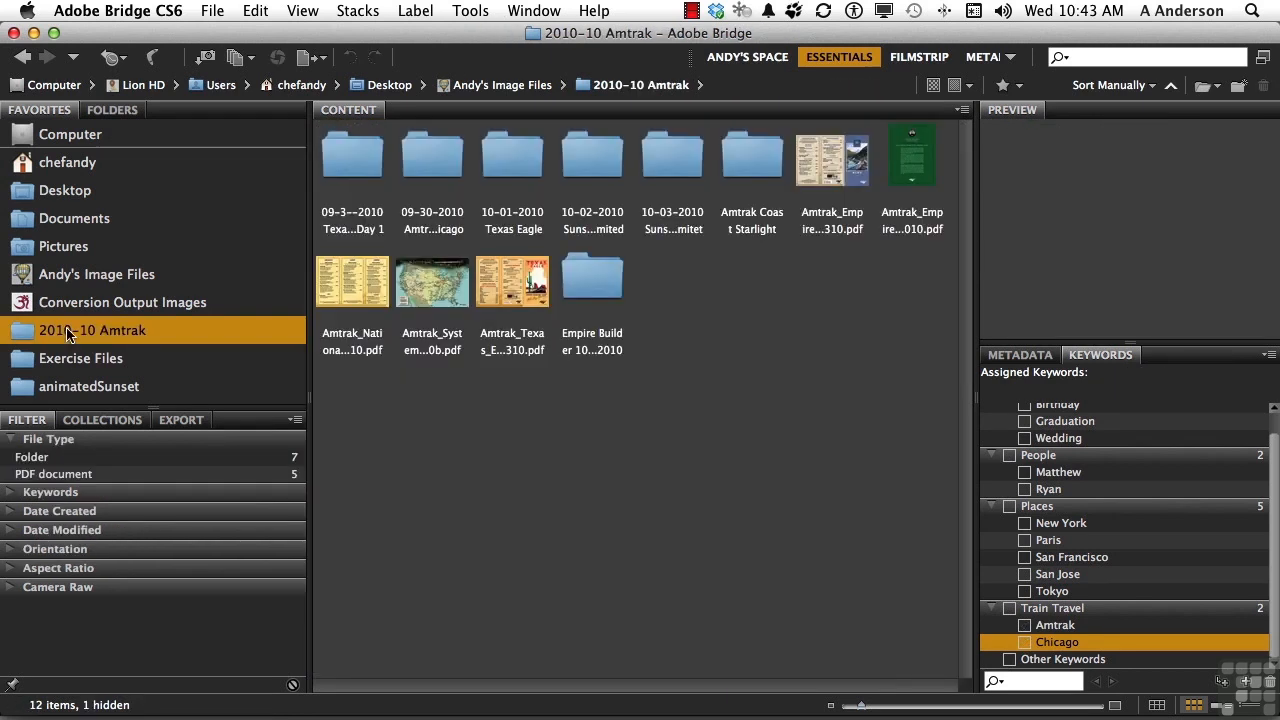
pyautogui.doubleClick(336, 166)
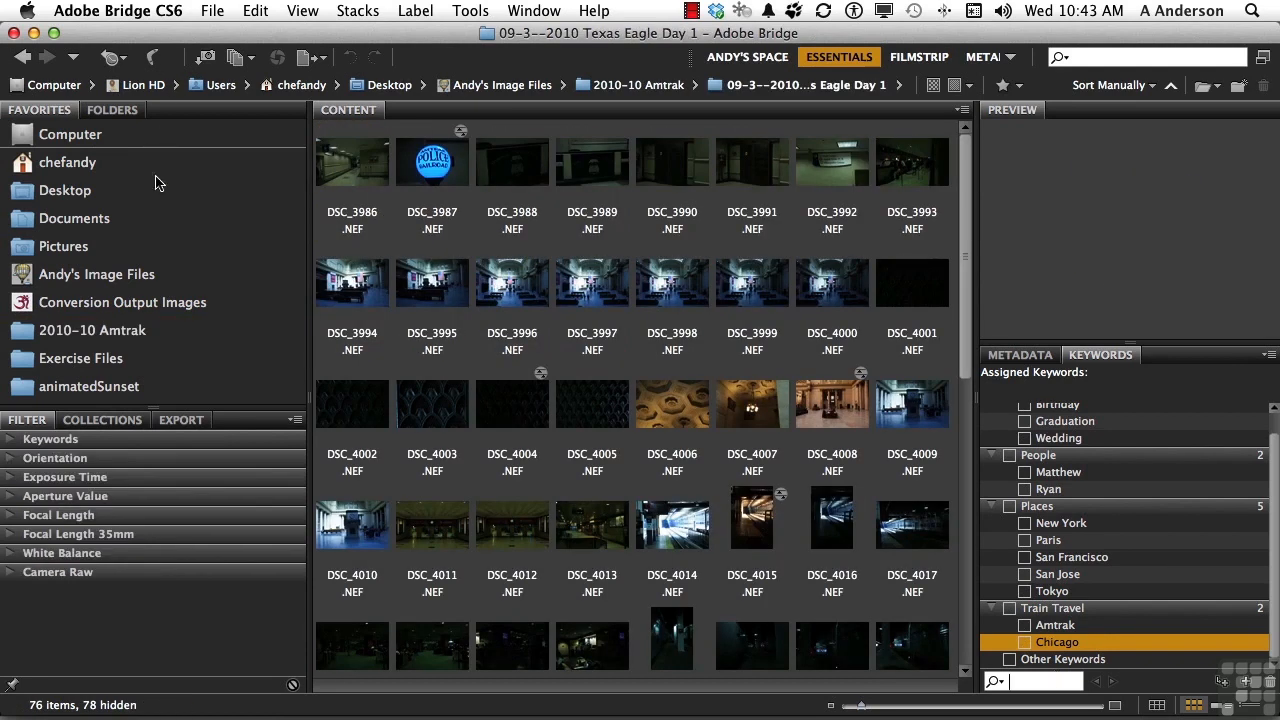
pyautogui.click(80, 196)
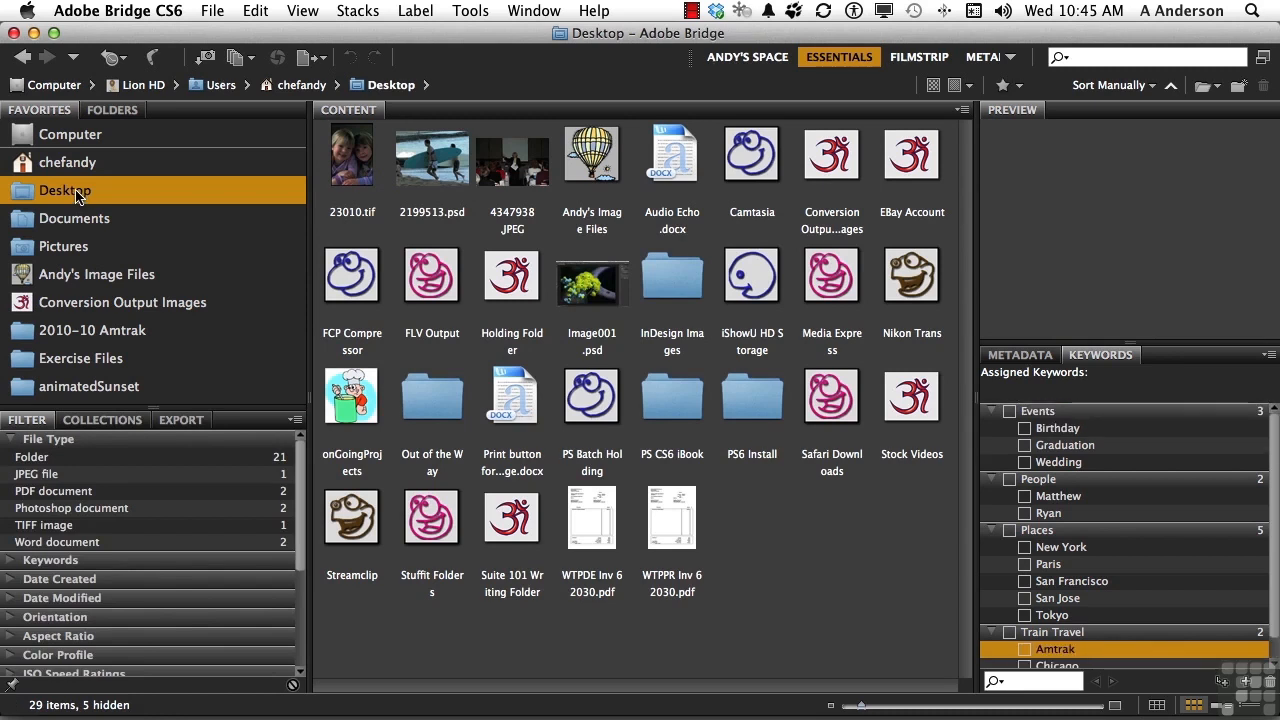
# - Find files in Andy's Image Files whose keywords contain Amtrak, removing the rating criterion, and look through the results
pyautogui.click(254, 12)
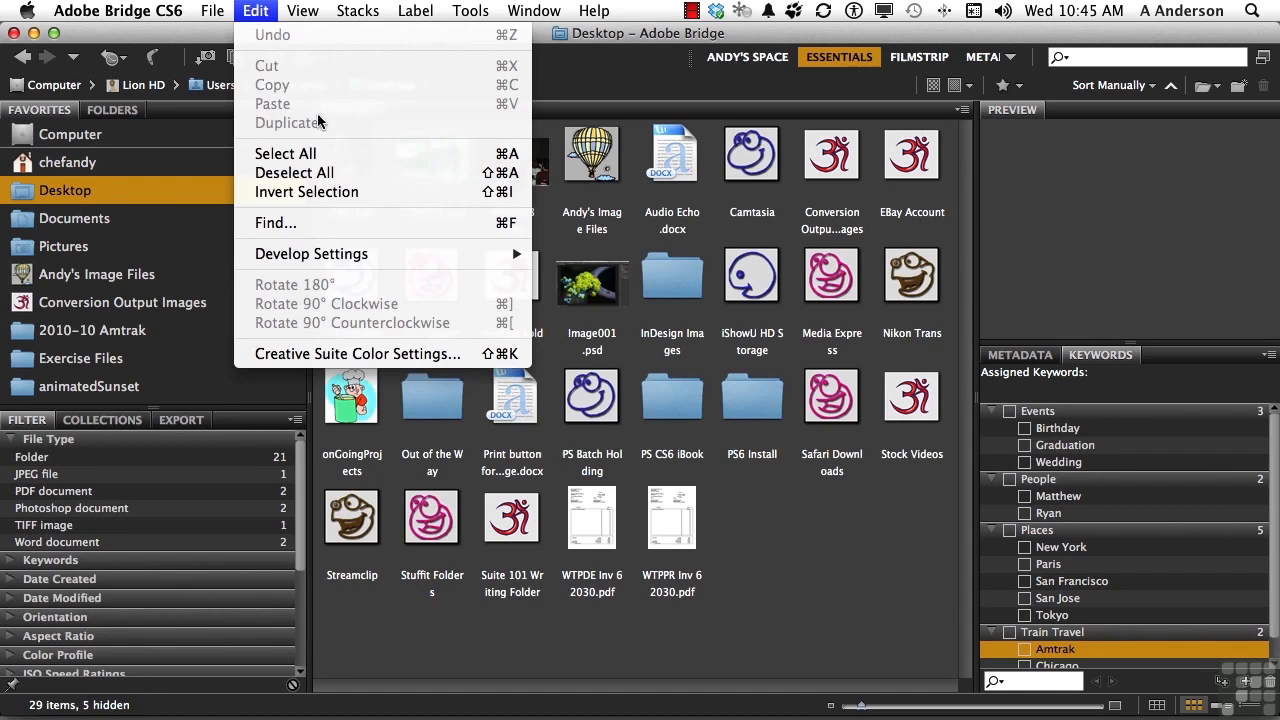
pyautogui.click(287, 223)
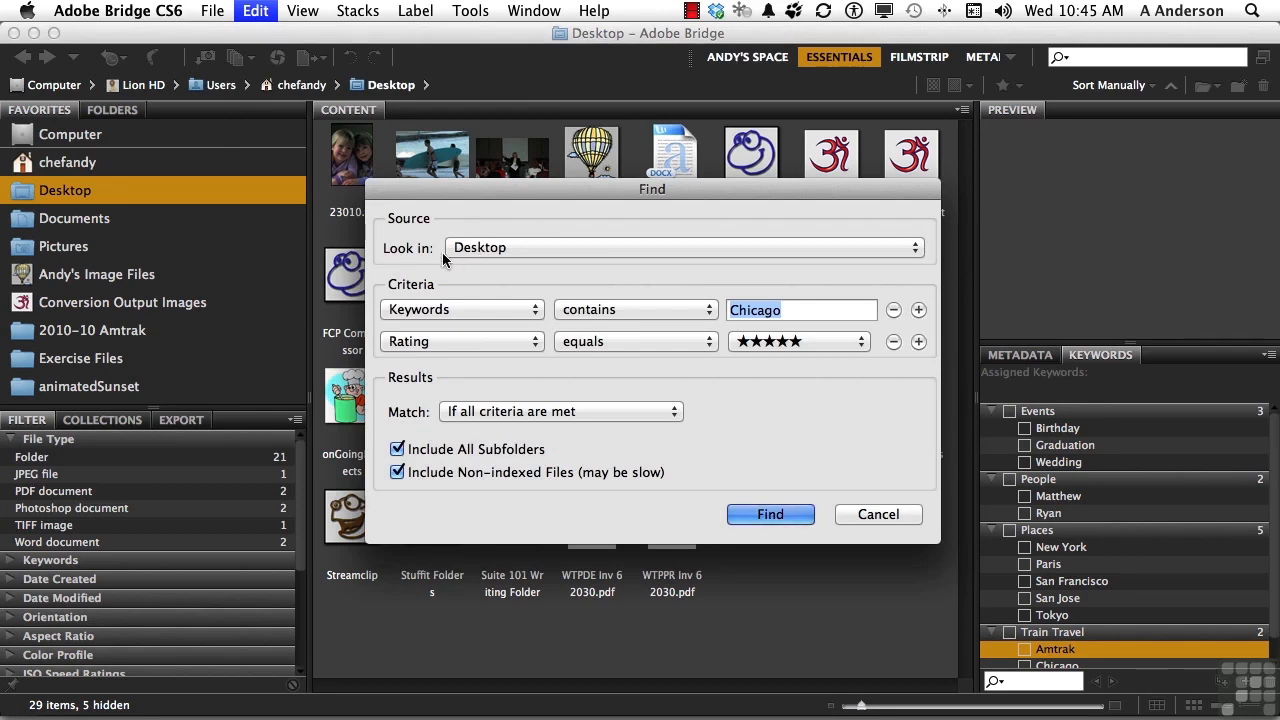
pyautogui.click(491, 247)
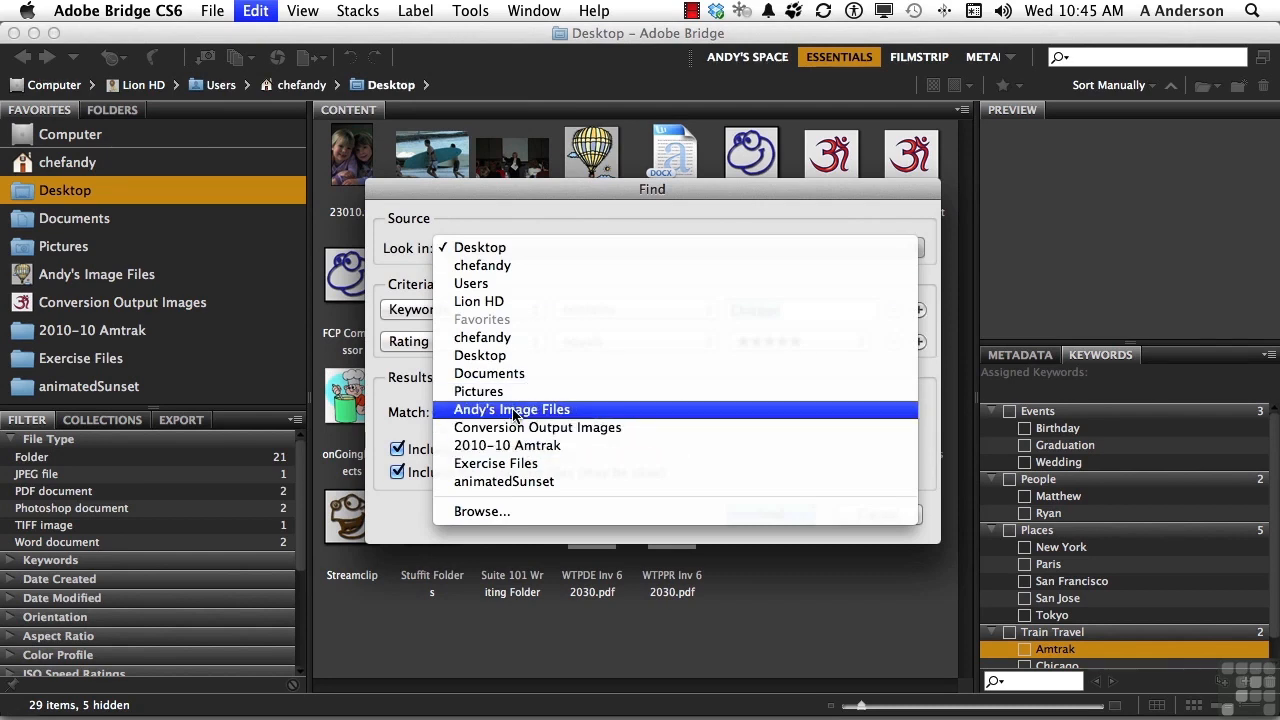
pyautogui.click(514, 412)
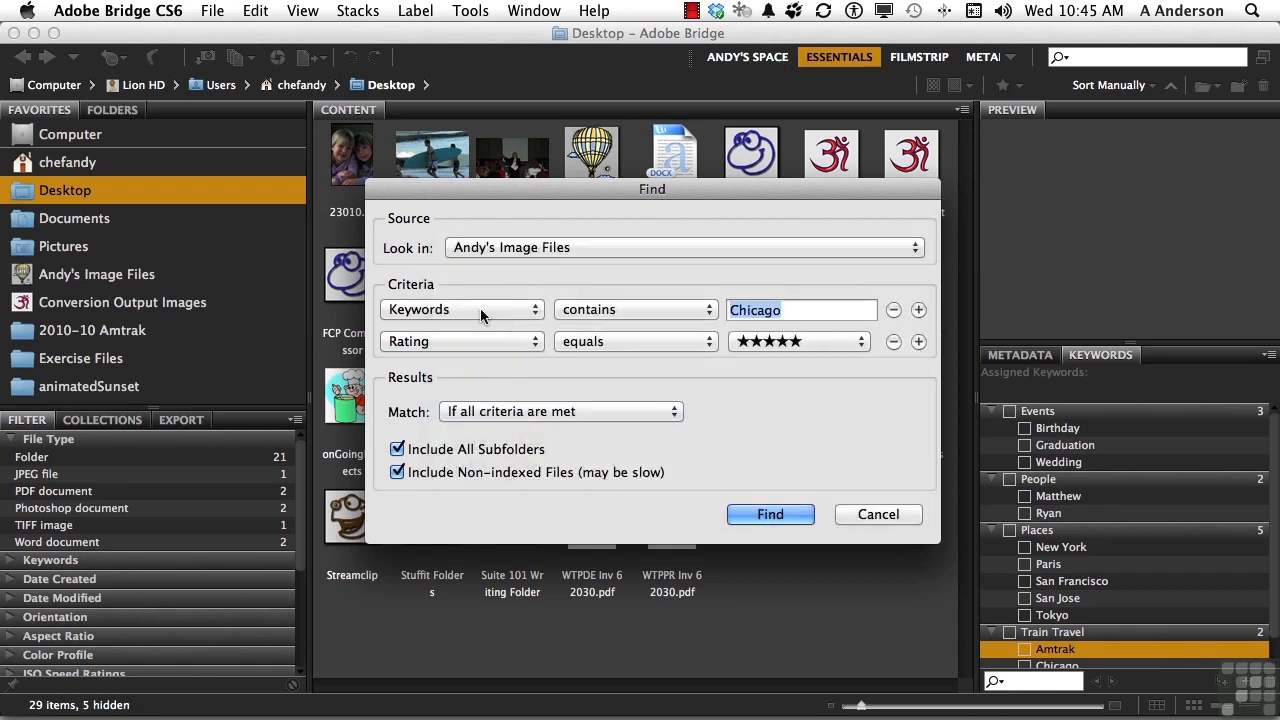
pyautogui.click(893, 341)
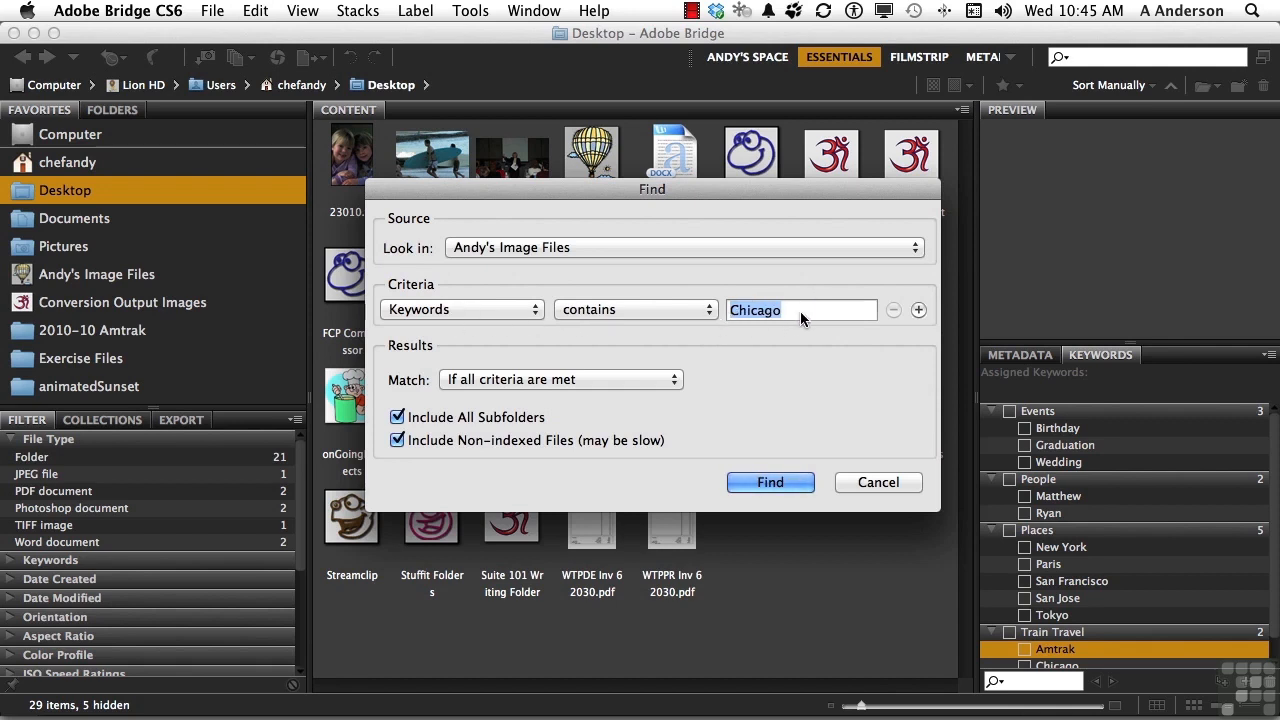
pyautogui.write('Amtrak')
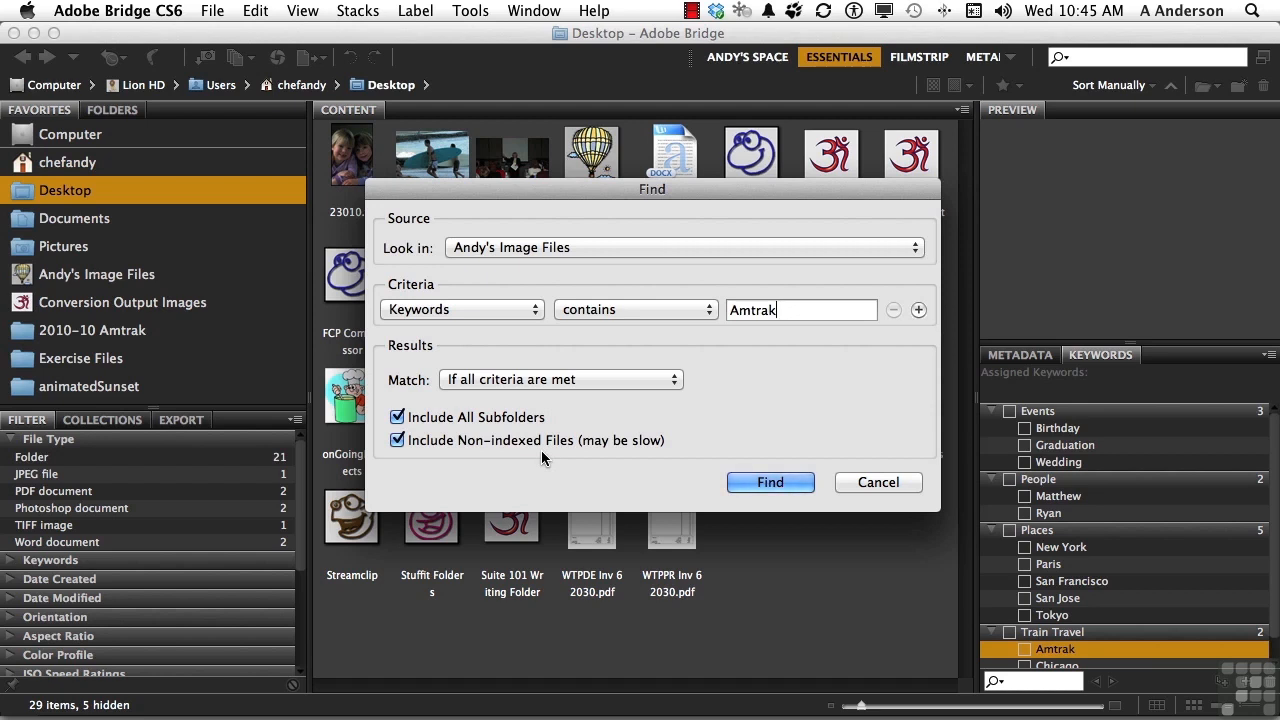
pyautogui.click(768, 482)
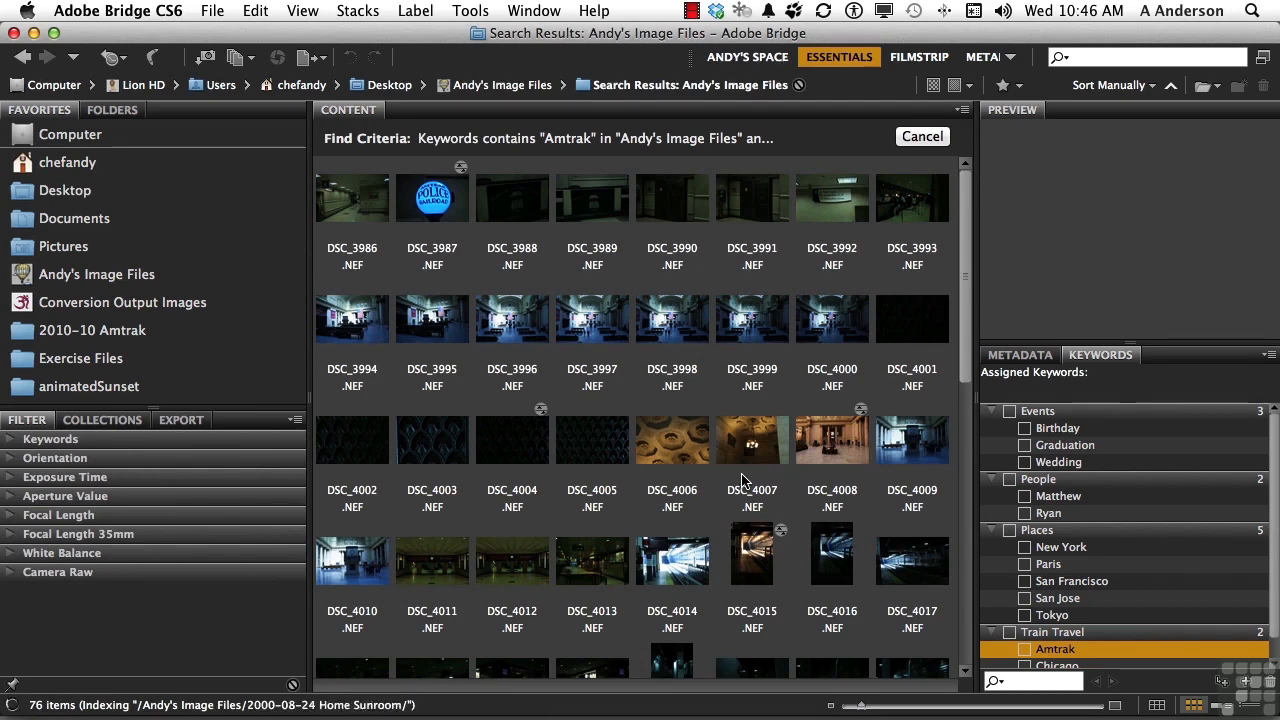
pyautogui.scroll(-10, 745, 470)
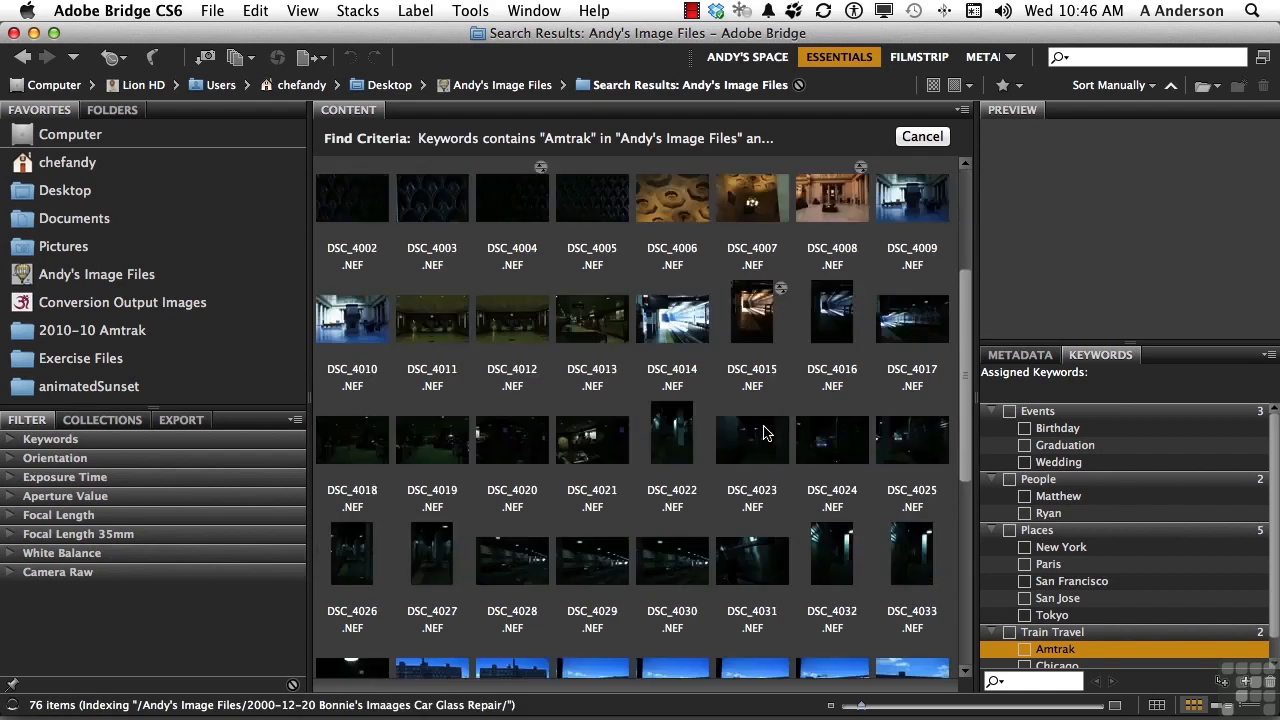
pyautogui.scroll(10, 763, 430)
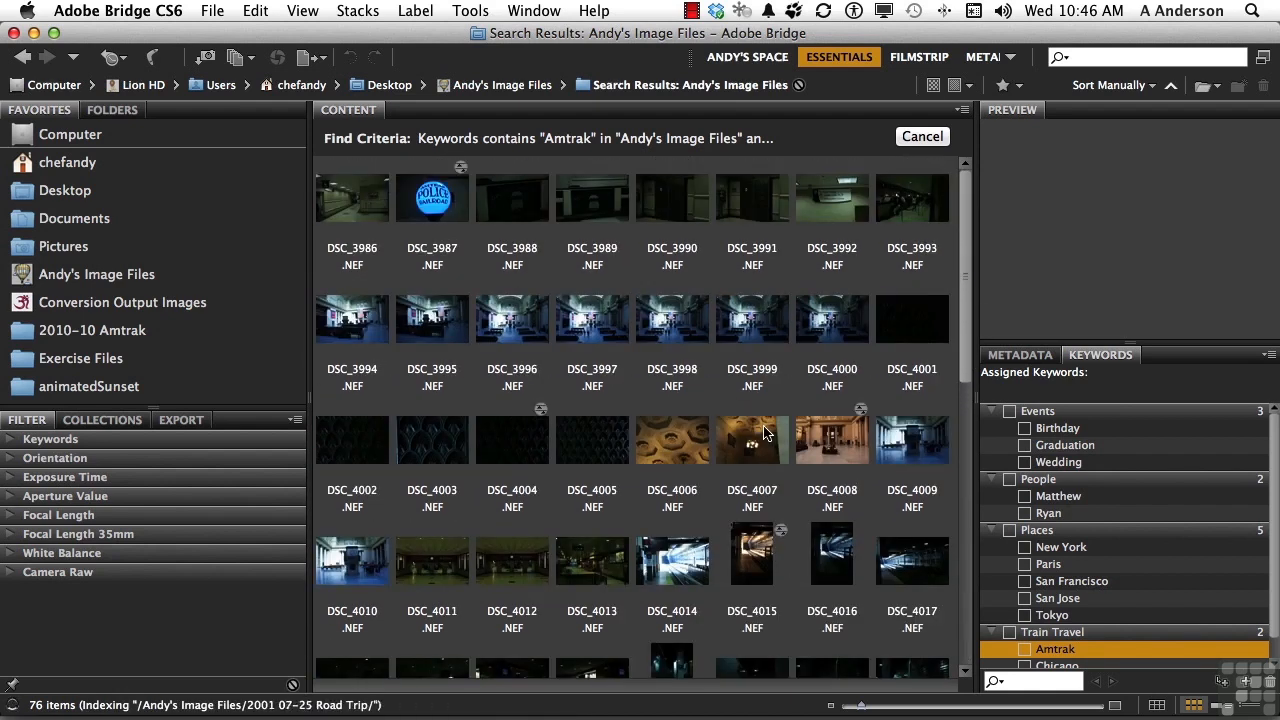
# - Search Andy's Image Files again with a second criterion, requiring keywords that contain both Amtrak and Chicago
pyautogui.click(257, 10)
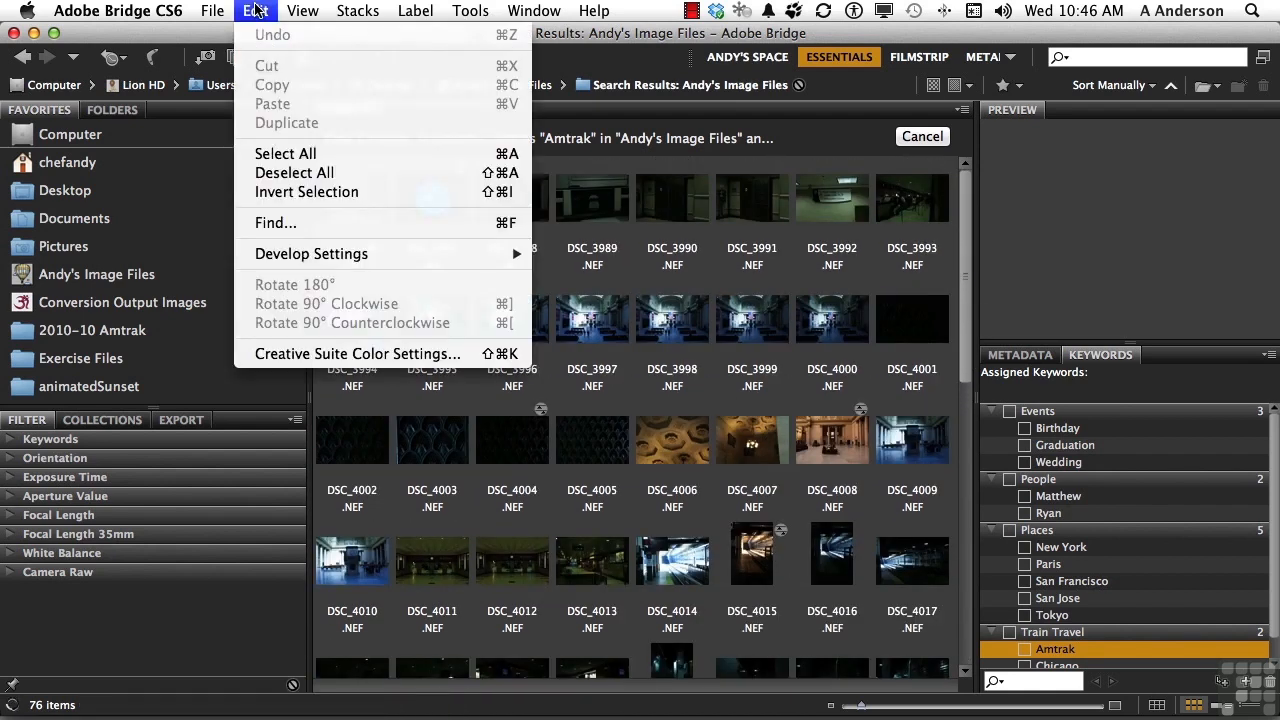
pyautogui.click(308, 228)
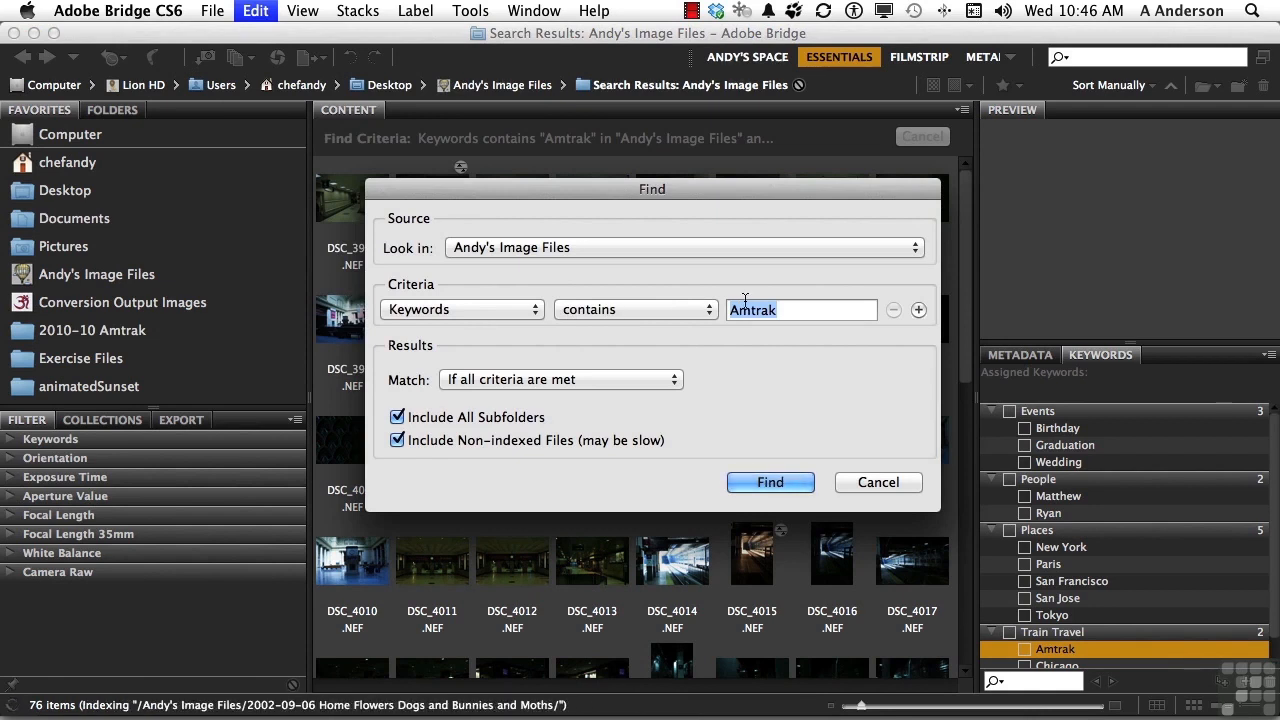
pyautogui.click(918, 310)
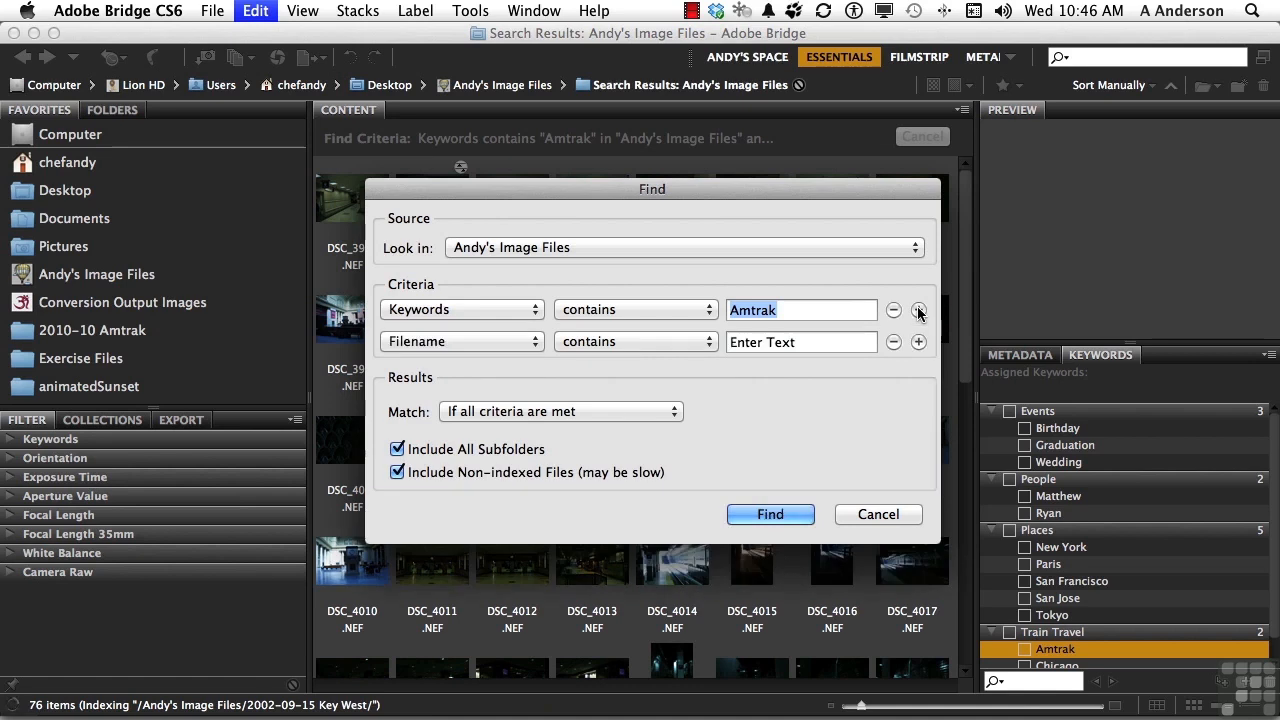
pyautogui.click(462, 341)
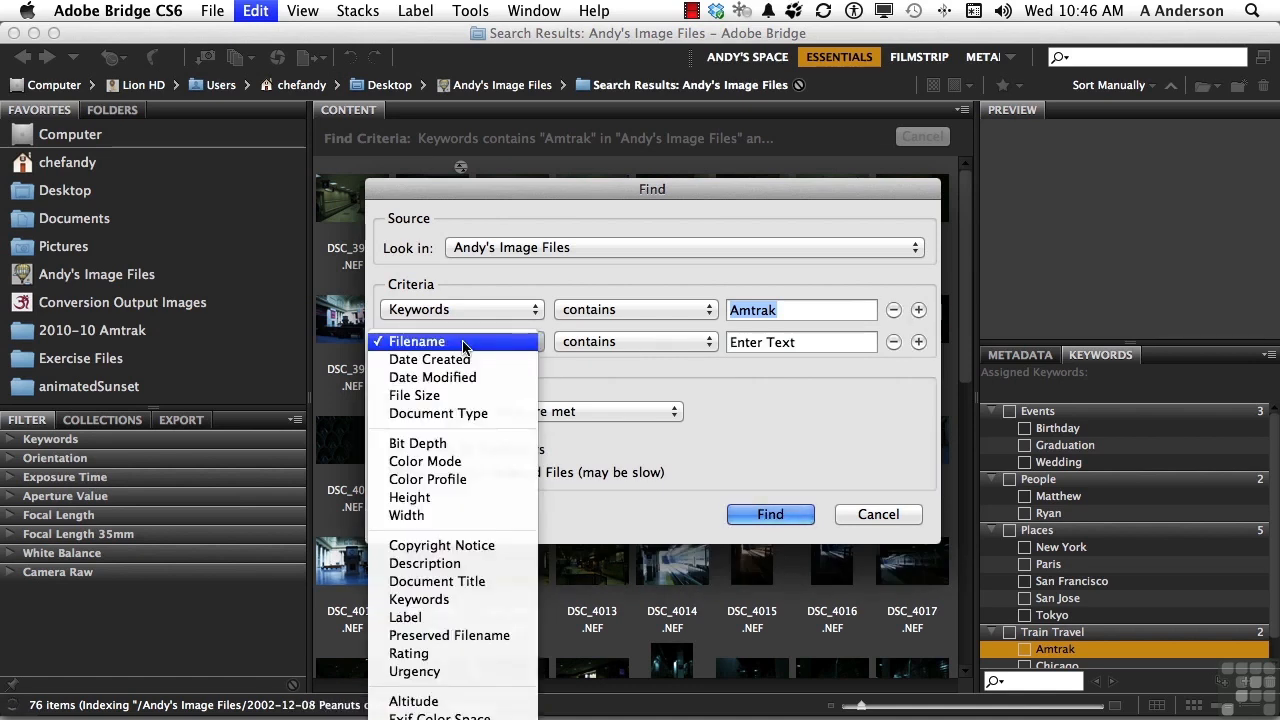
pyautogui.click(481, 600)
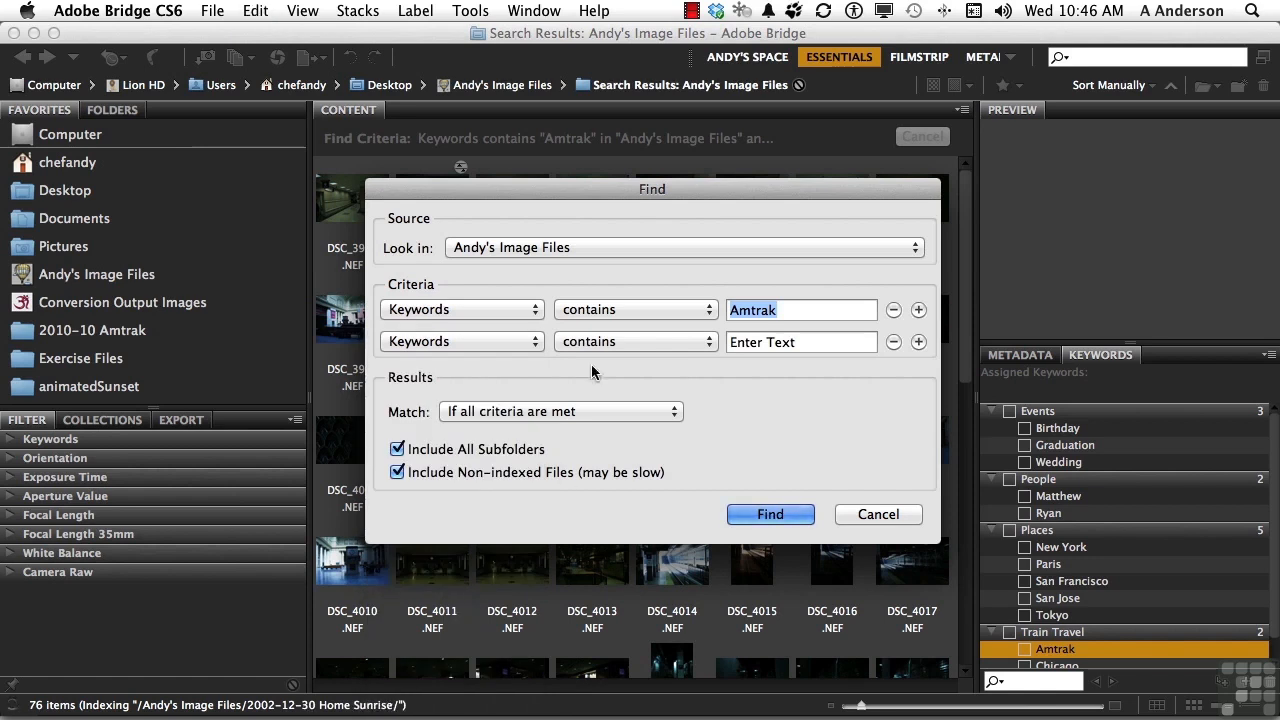
pyautogui.click(739, 343)
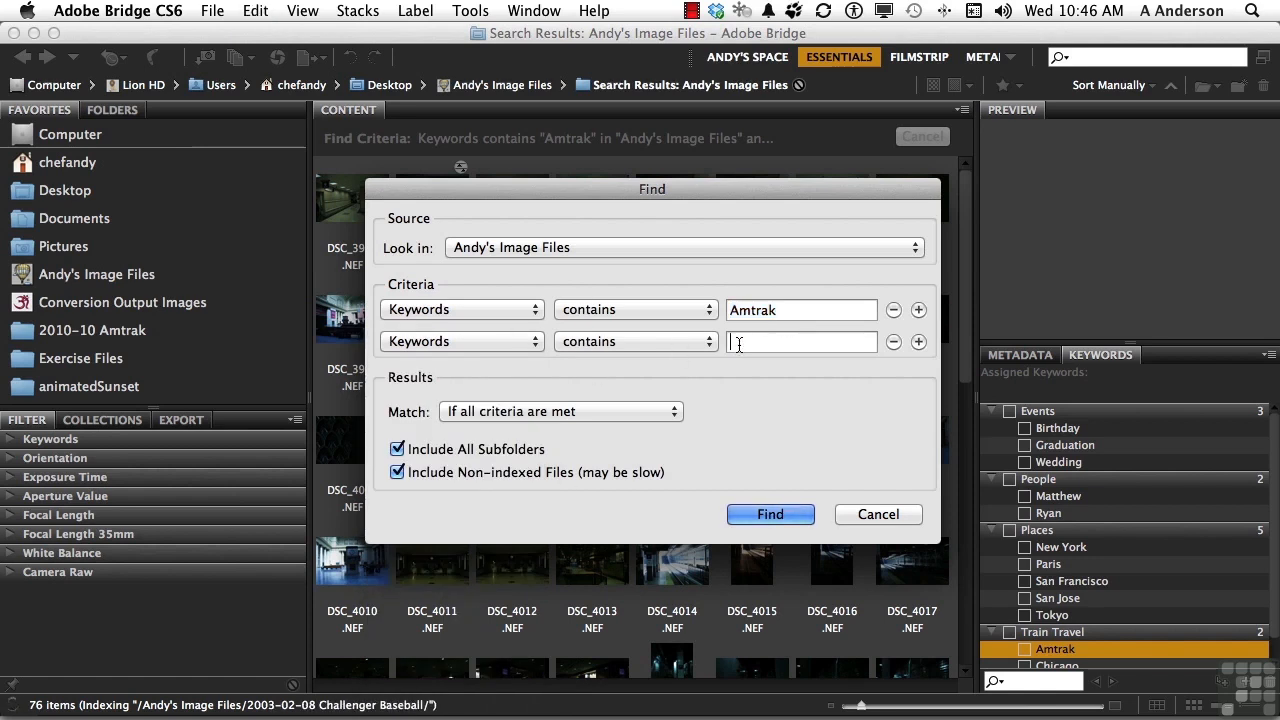
pyautogui.write('Chicago')
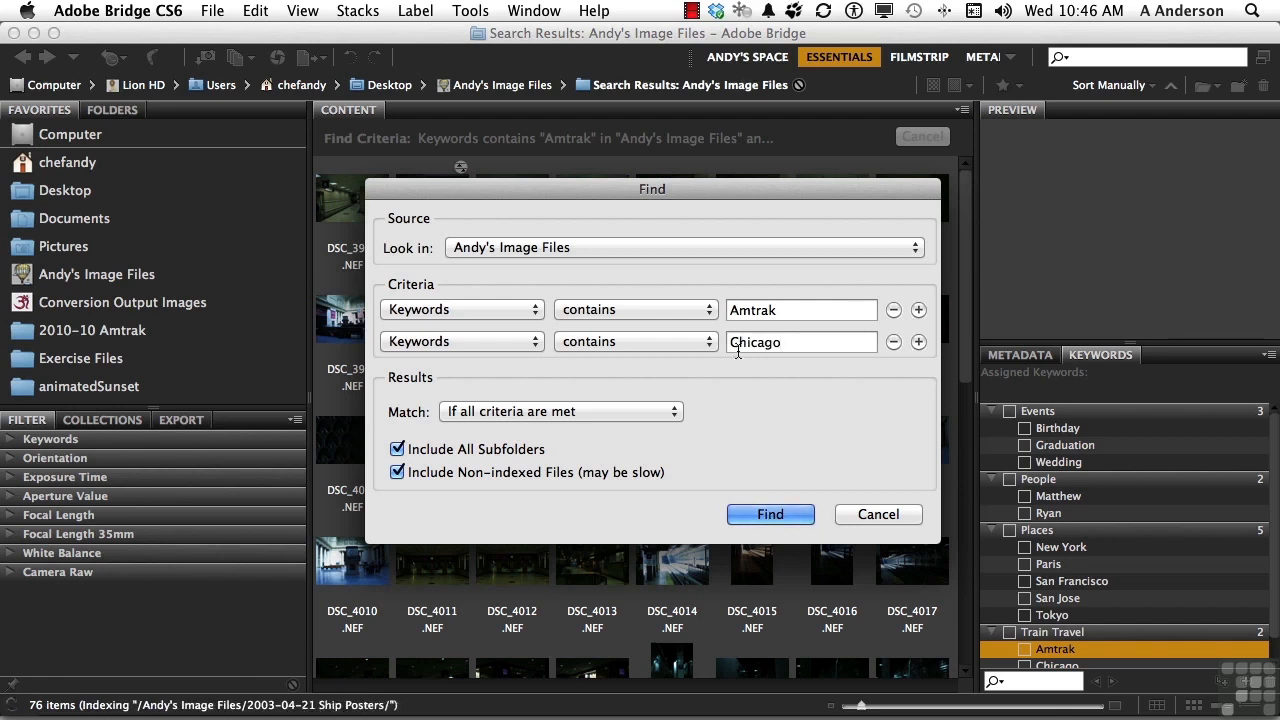
pyautogui.click(768, 514)
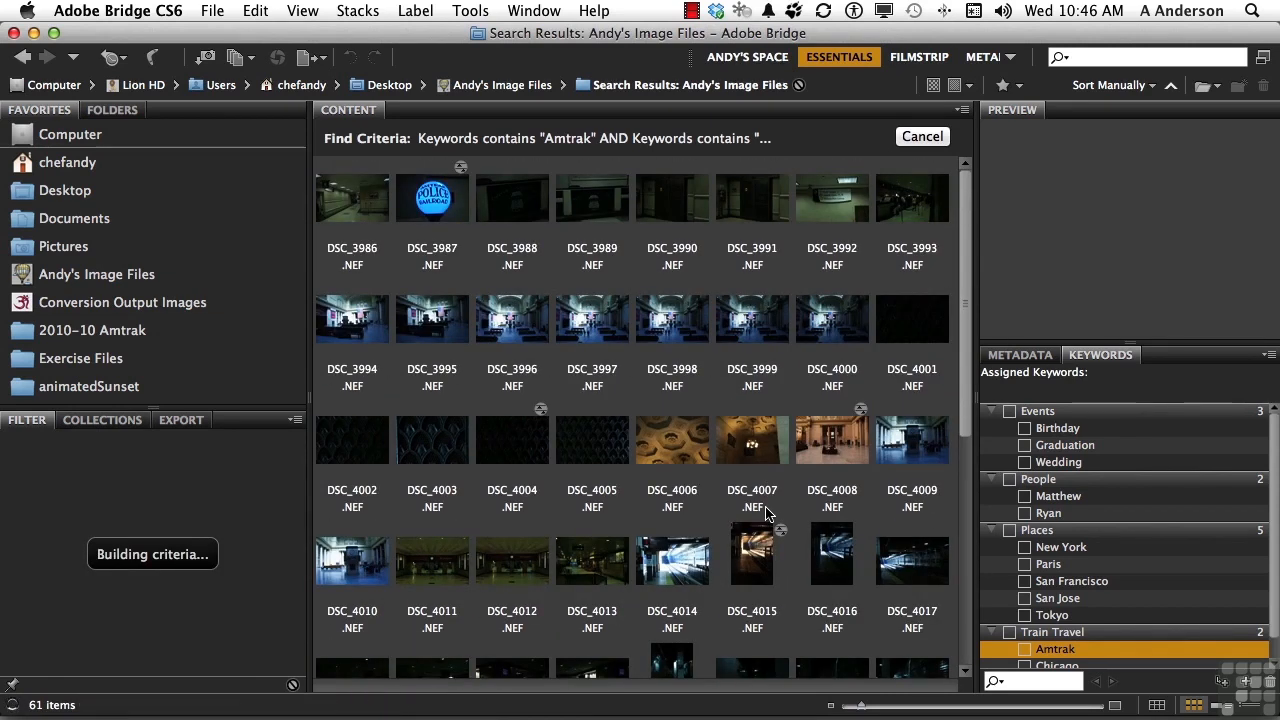
# - Review the Find match options, rerun the Amtrak and Chicago search with all criteria met, and look over the results
pyautogui.click(255, 12)
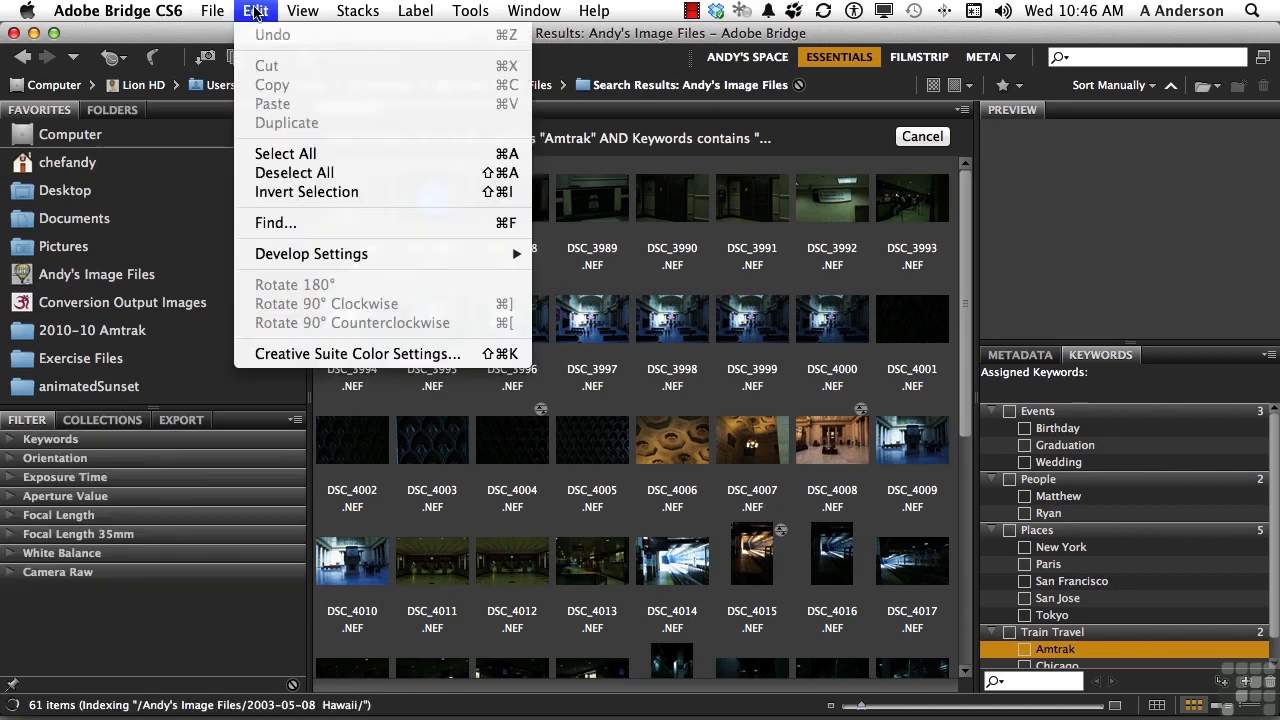
pyautogui.click(312, 226)
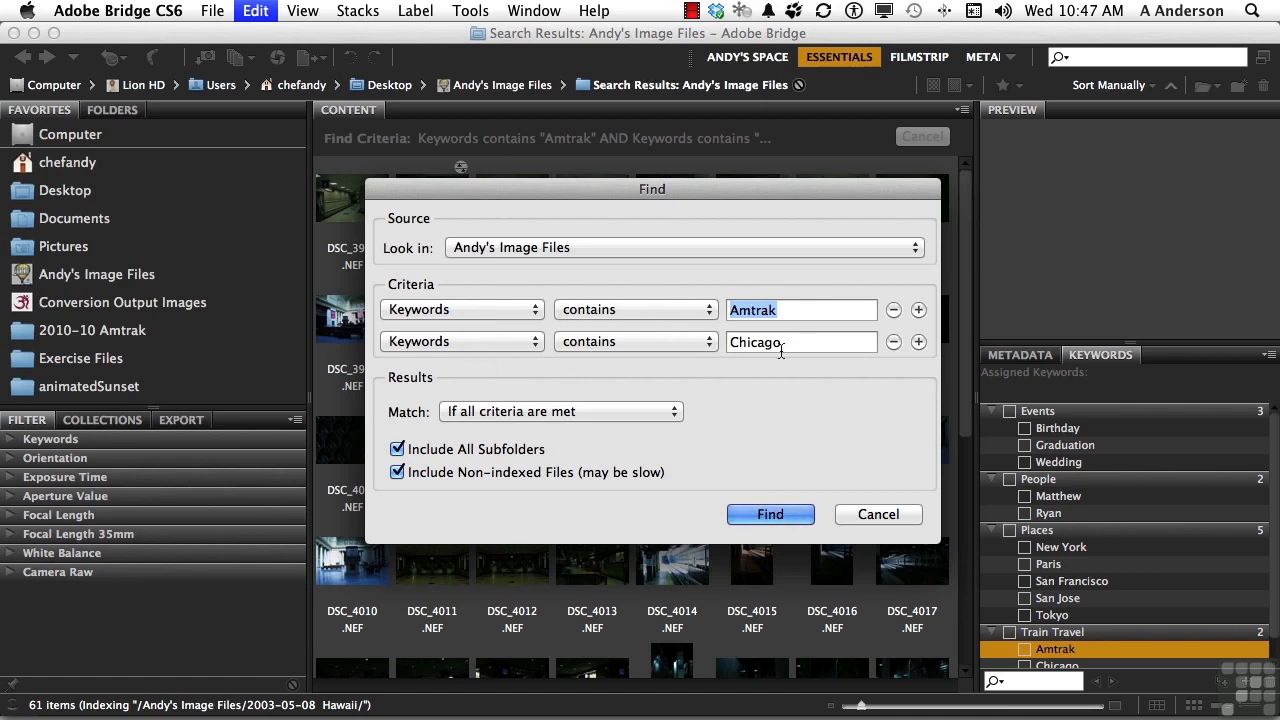
pyautogui.click(630, 406)
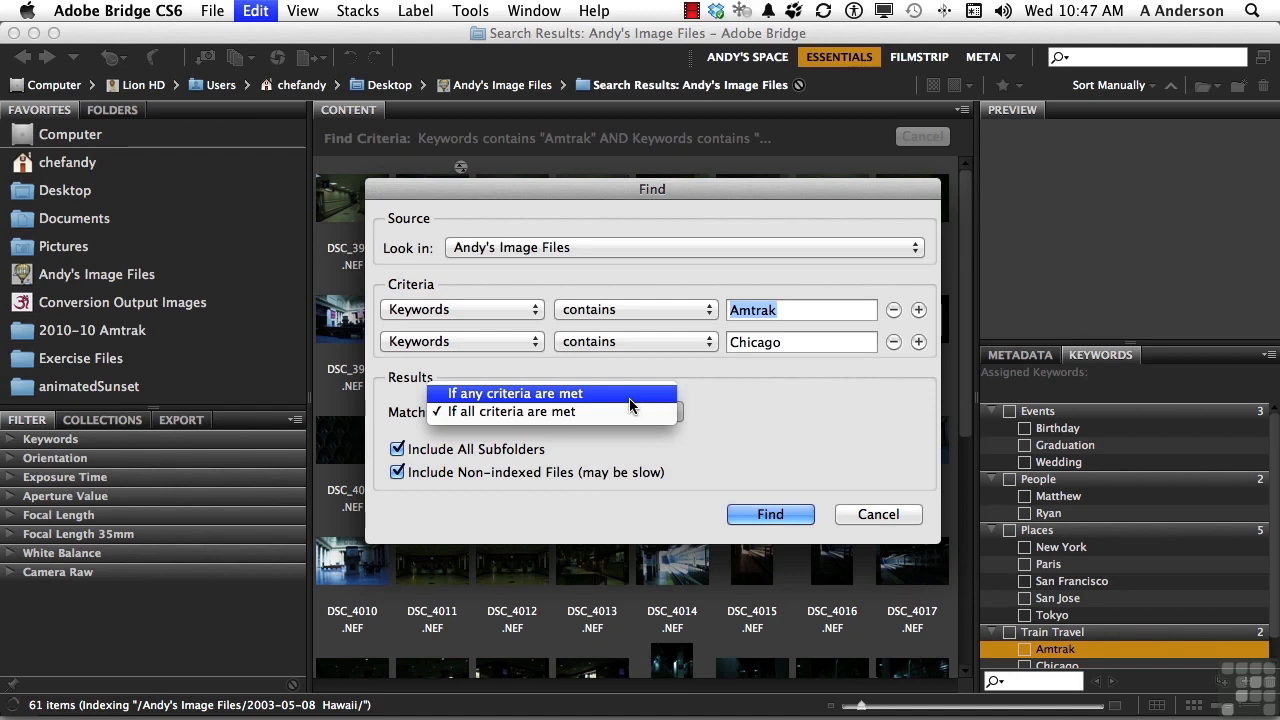
pyautogui.click(761, 405)
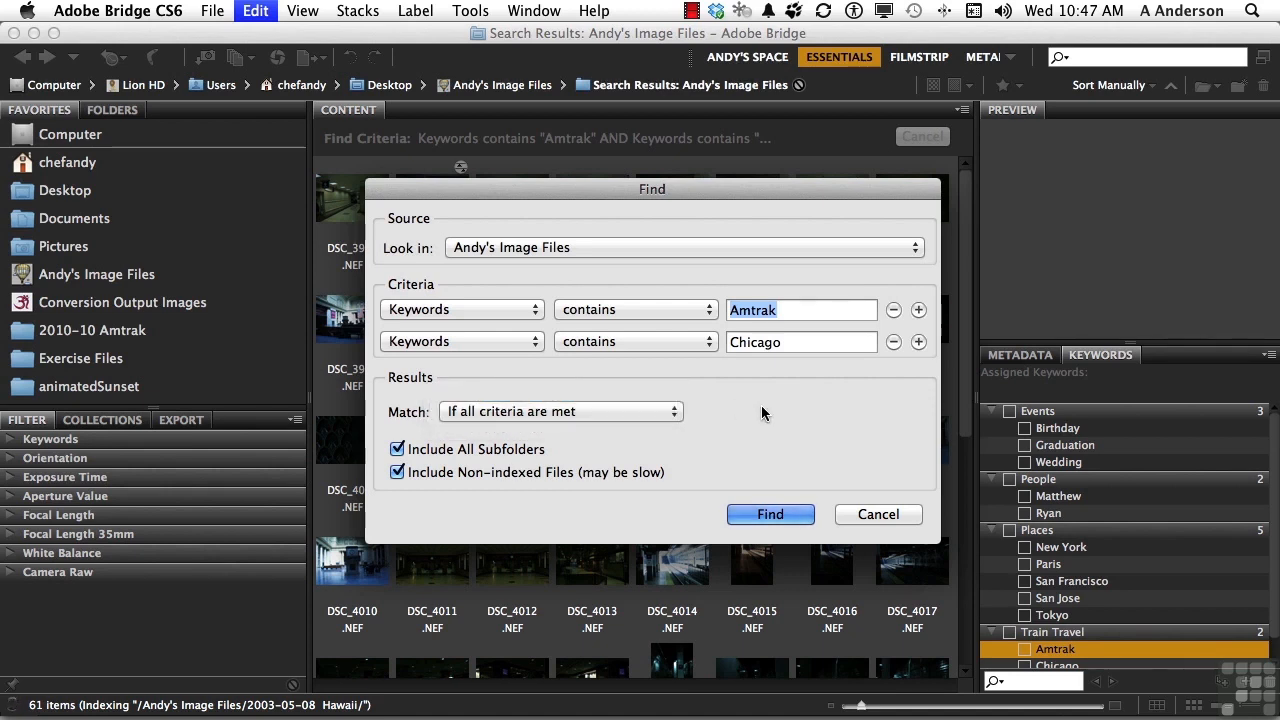
pyautogui.click(784, 514)
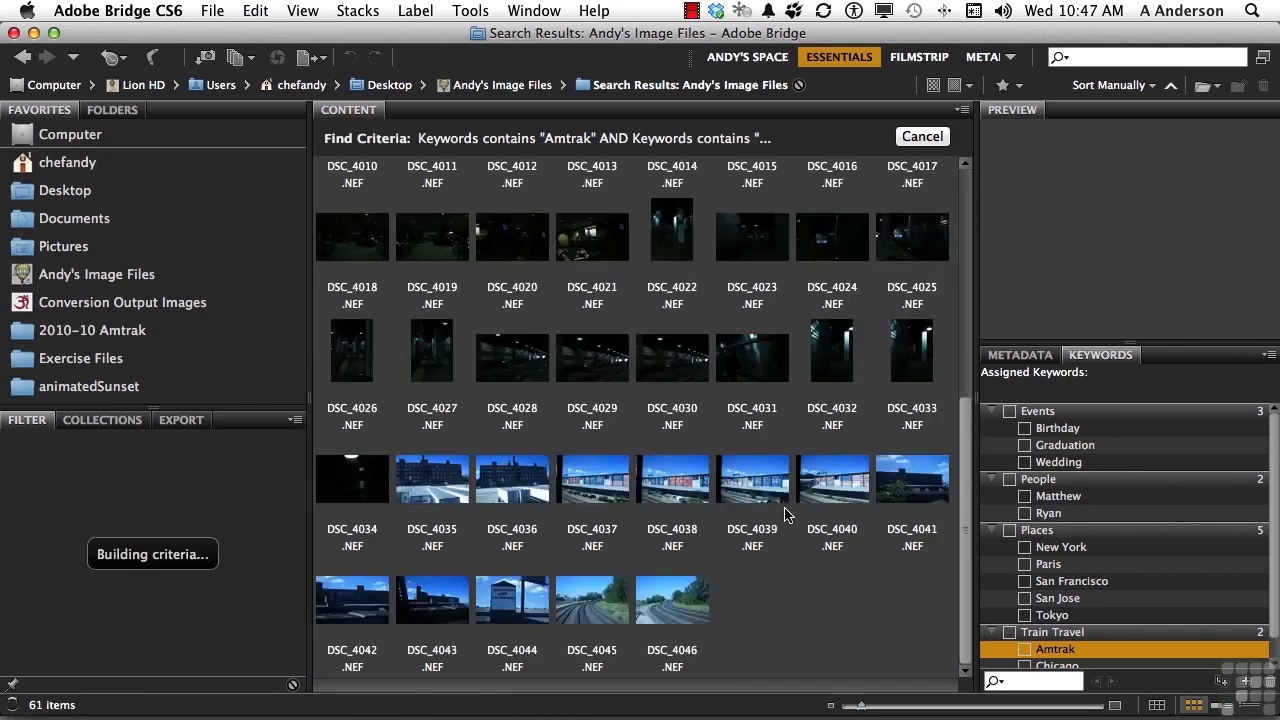
pyautogui.scroll(4, 785, 515)
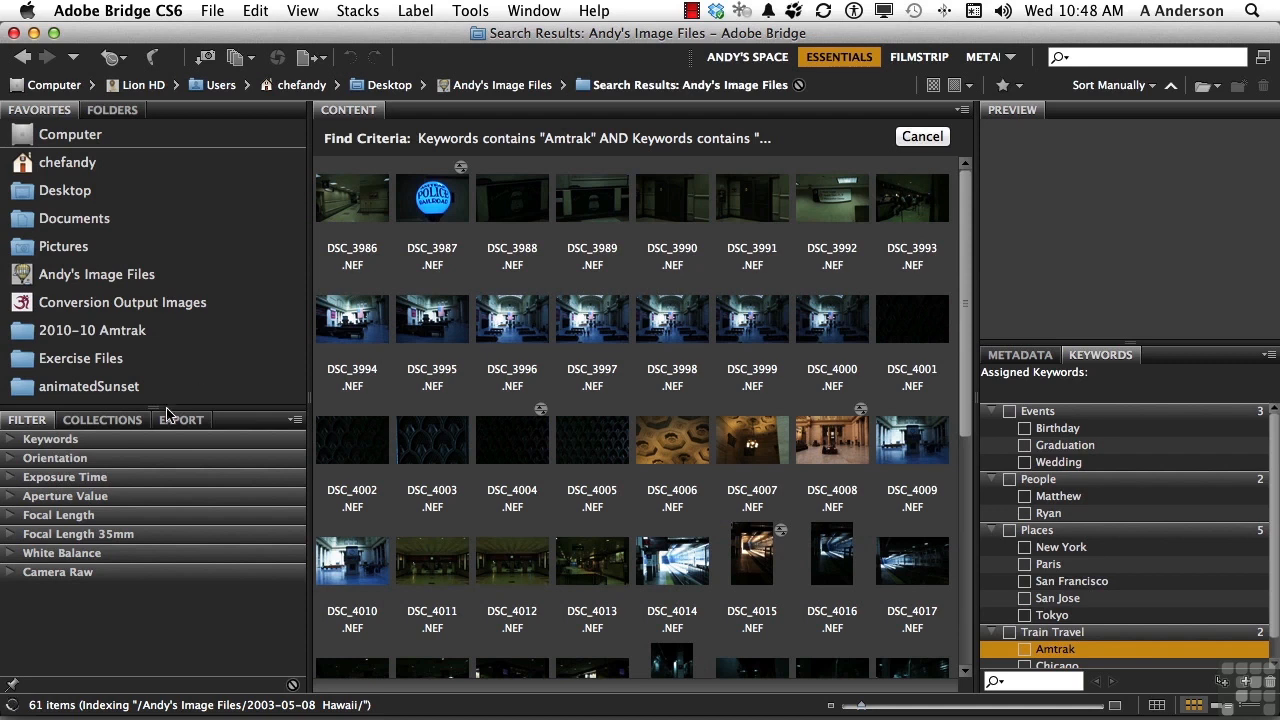
# - Create a new collection named Amtrak Chicago
pyautogui.click(104, 420)
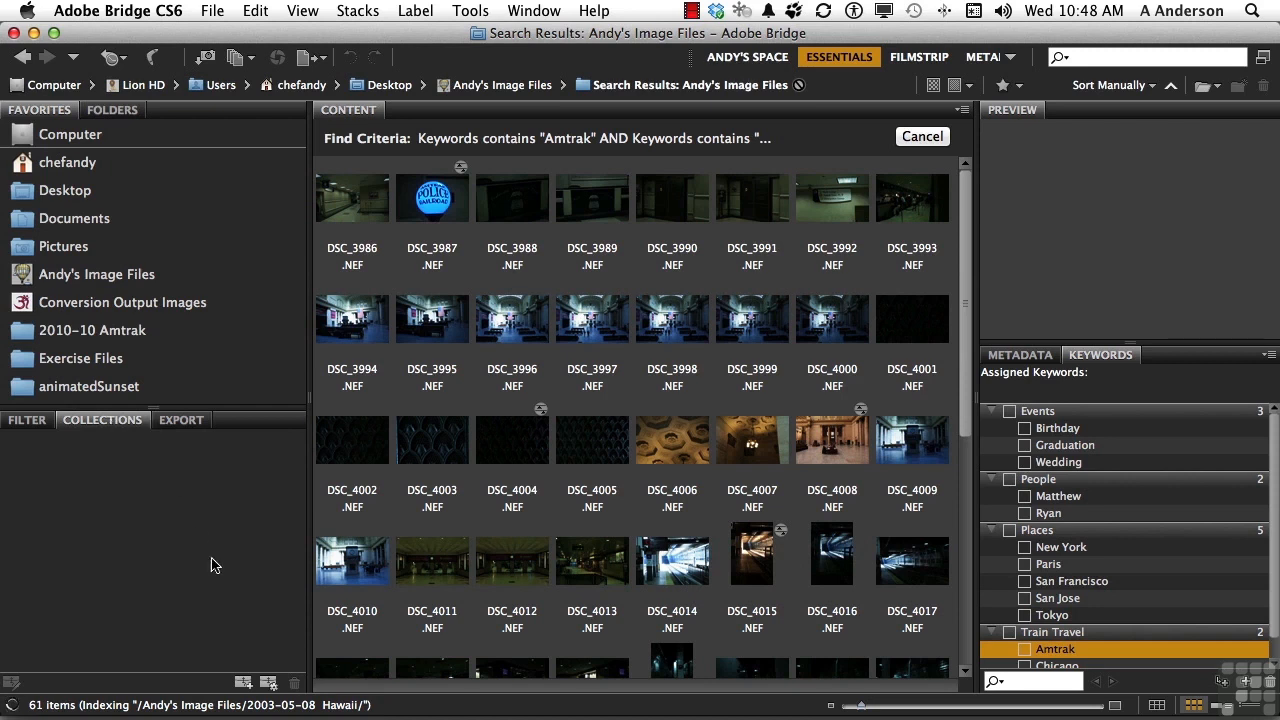
pyautogui.click(243, 683)
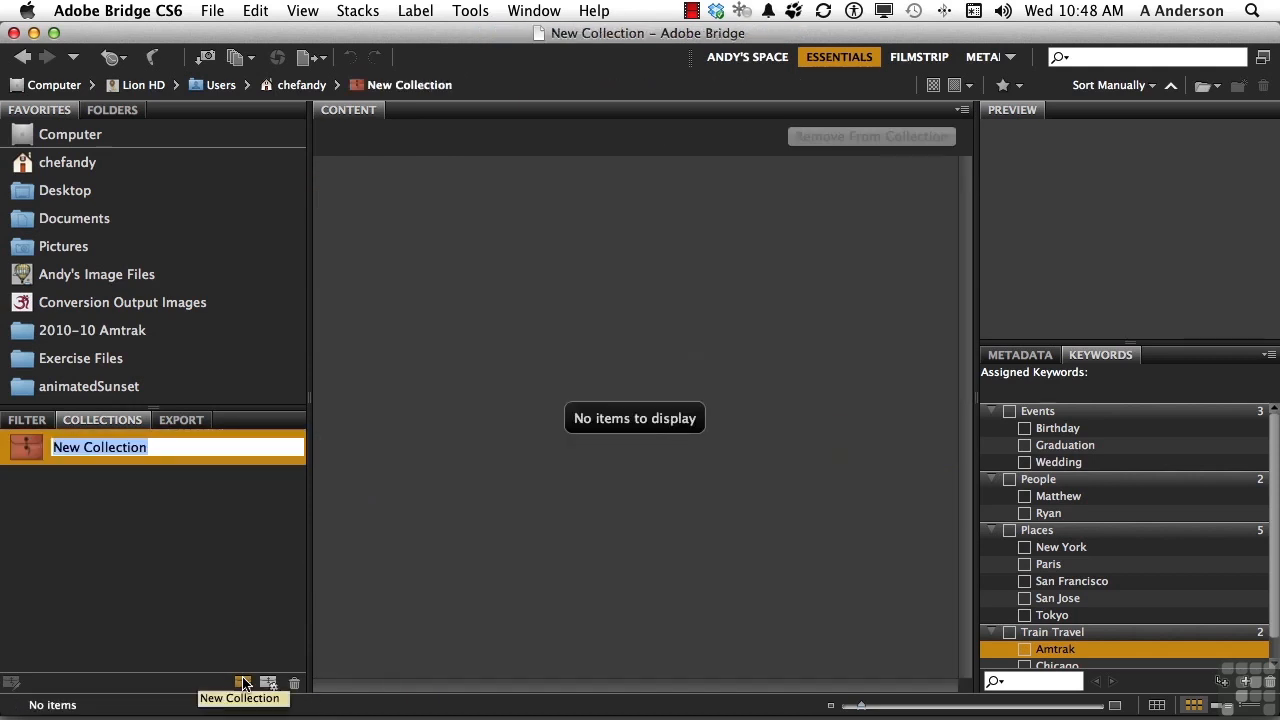
pyautogui.write('Amtrak')
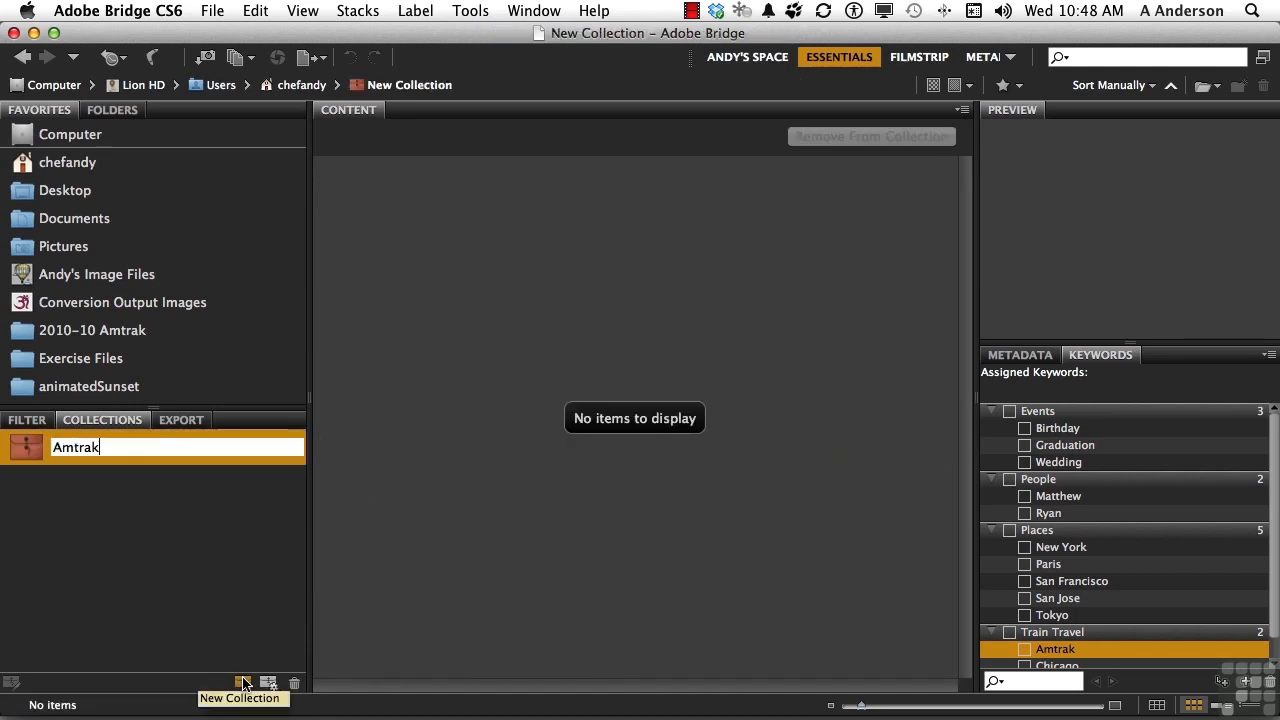
pyautogui.write(' Chicago')
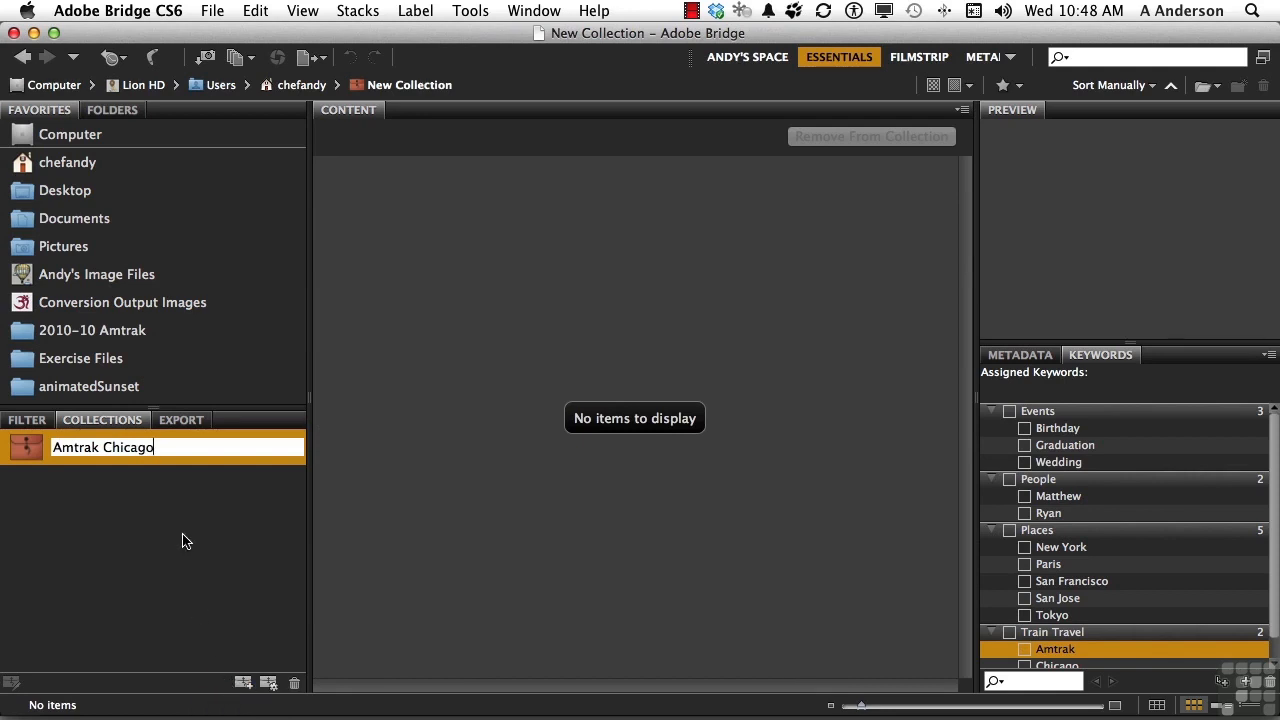
pyautogui.press('Return')
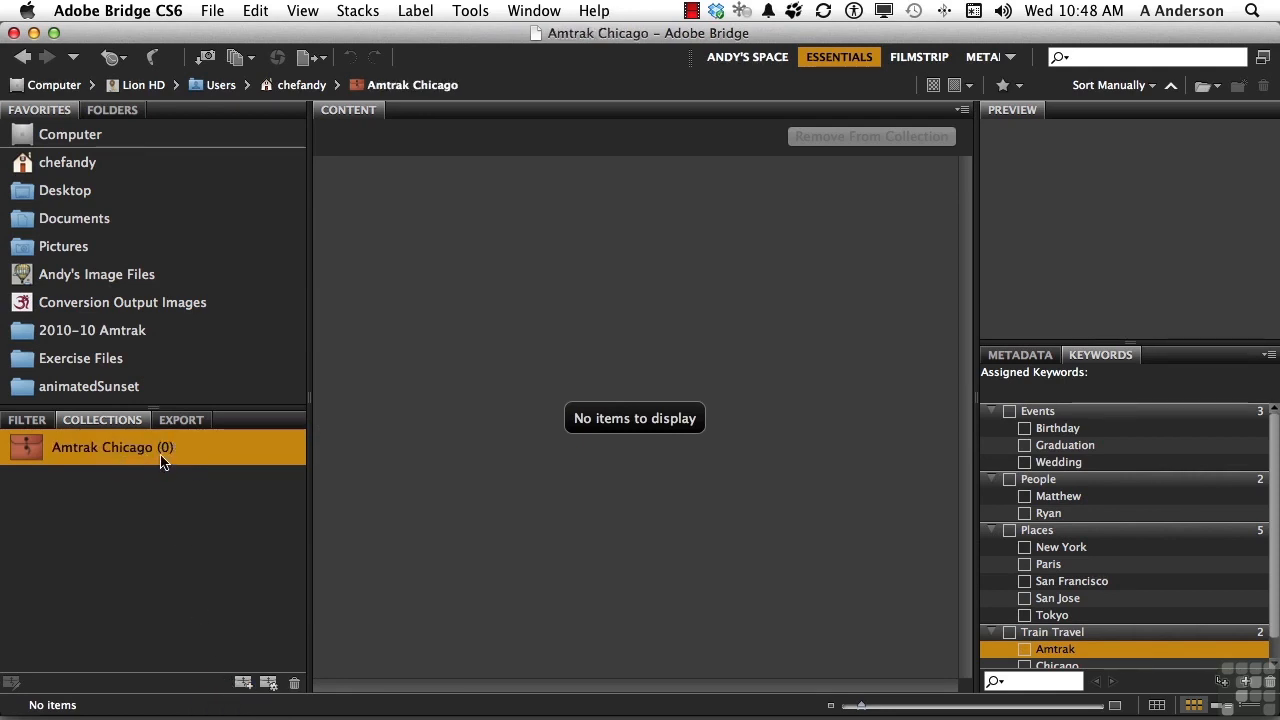
# - Search the 2010-10 Amtrak folder for files whose keywords contain both Amtrak and Chicago, including all subfolders
pyautogui.click(122, 332)
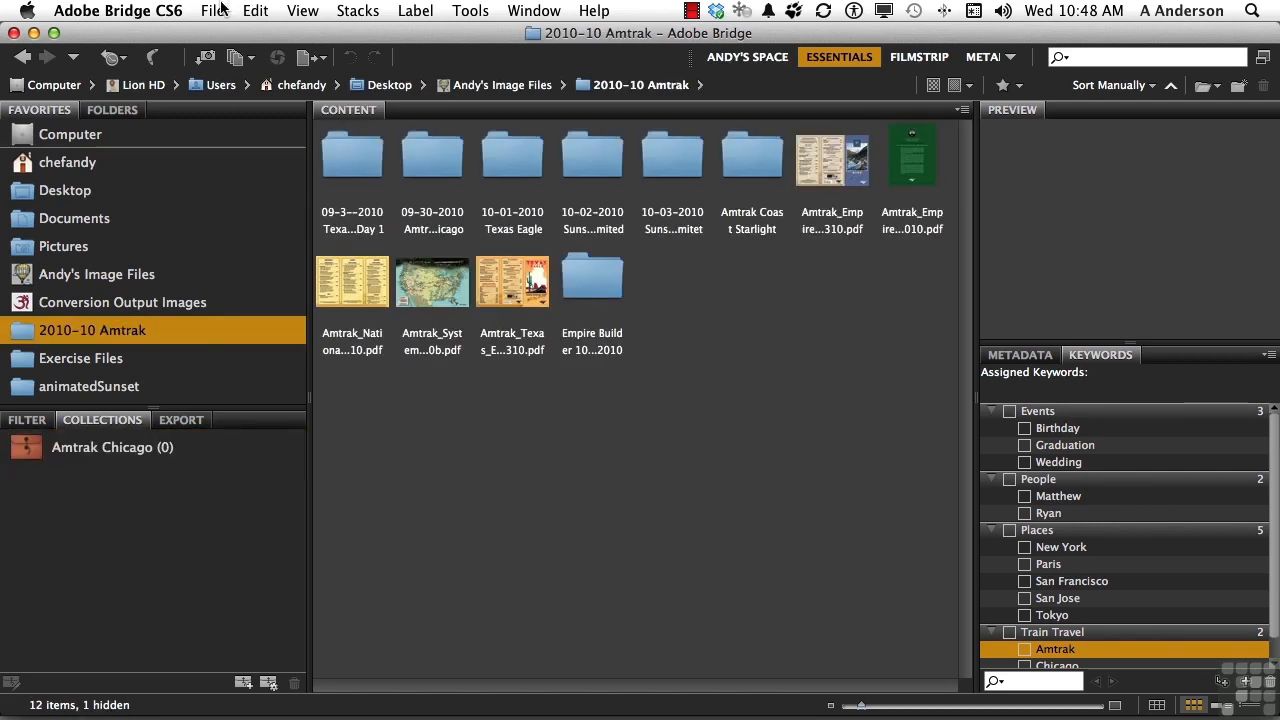
pyautogui.click(252, 10)
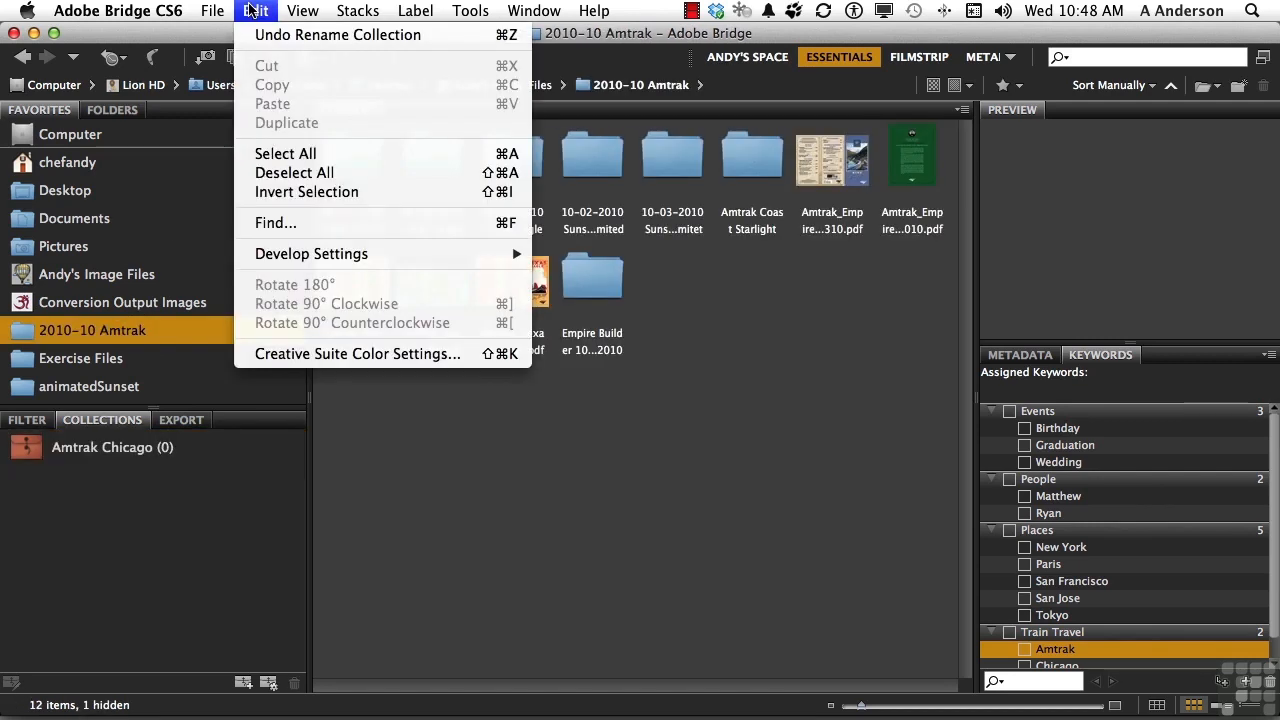
pyautogui.click(294, 224)
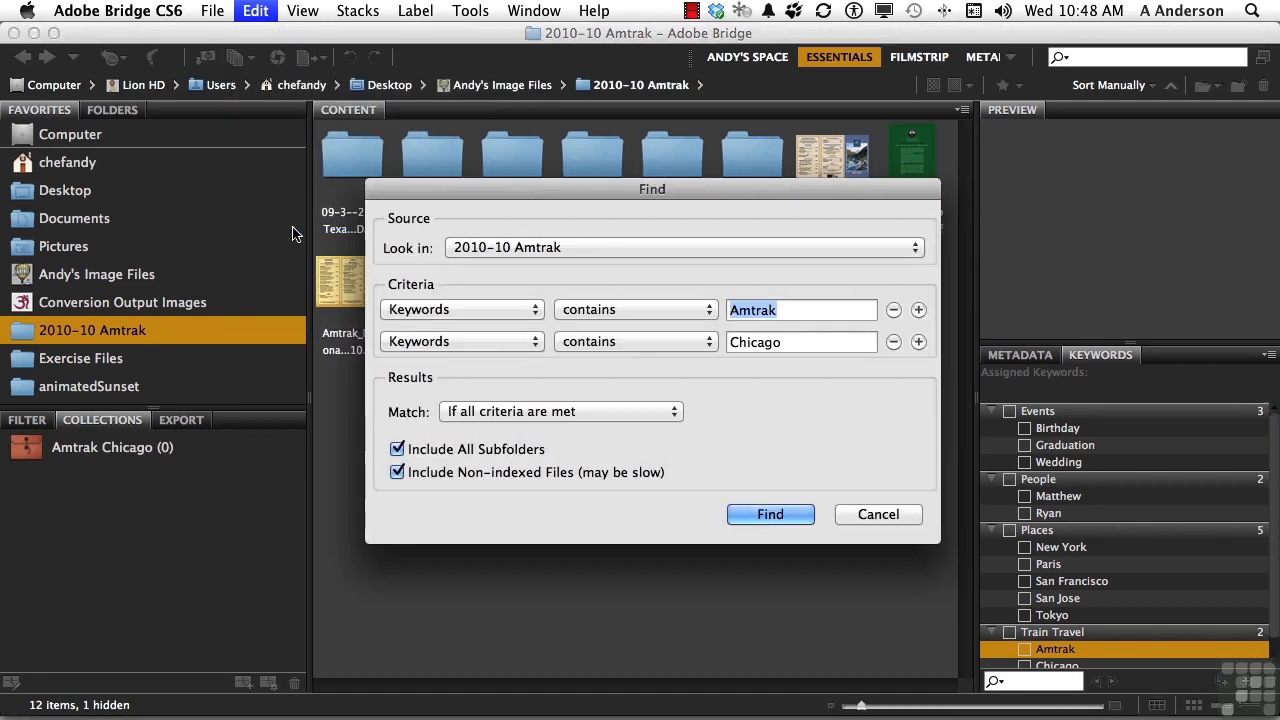
pyautogui.click(777, 516)
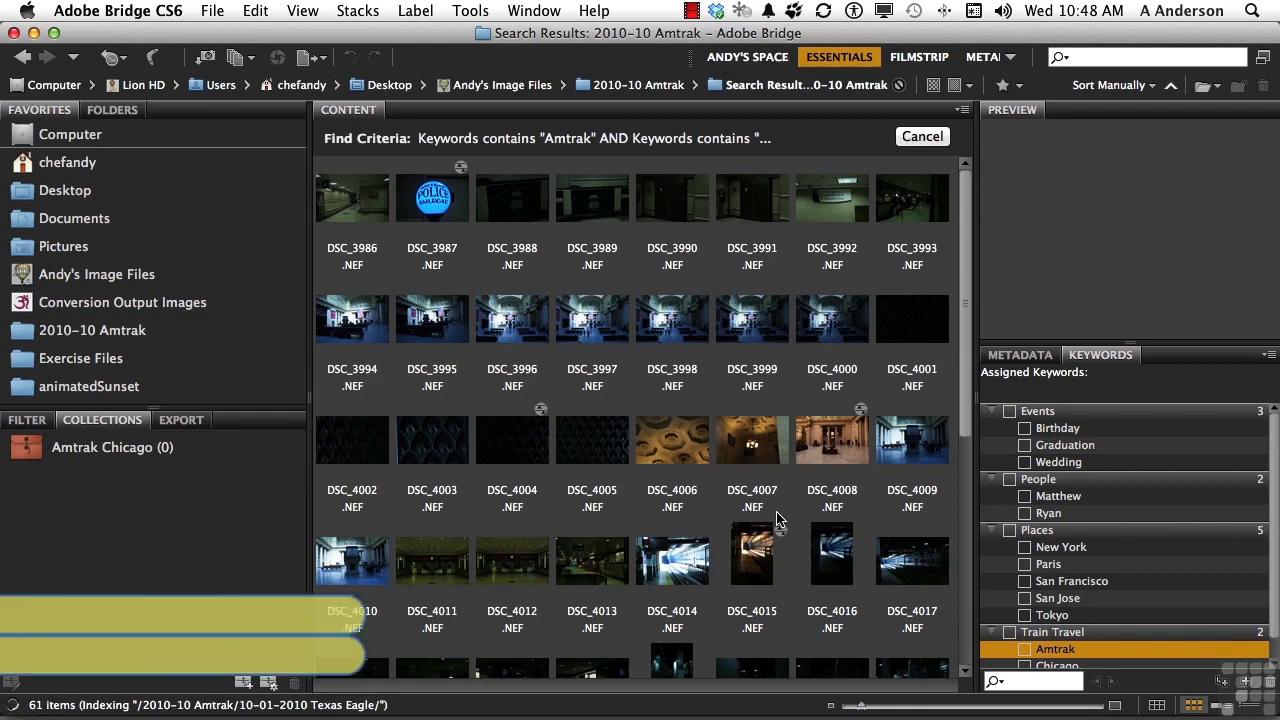
# - Add all the found images to the Amtrak Chicago collection and open that collection
pyautogui.press('super+a')
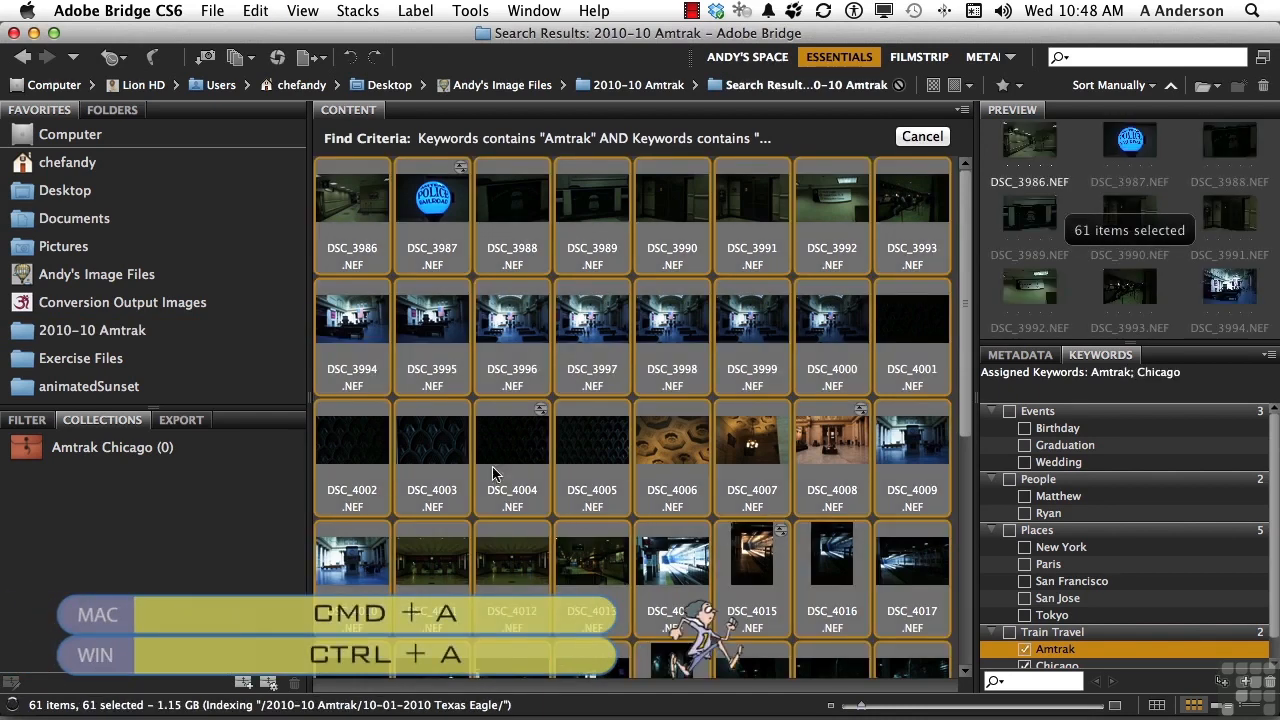
pyautogui.moveTo(326, 447); pyautogui.dragTo(155, 452)
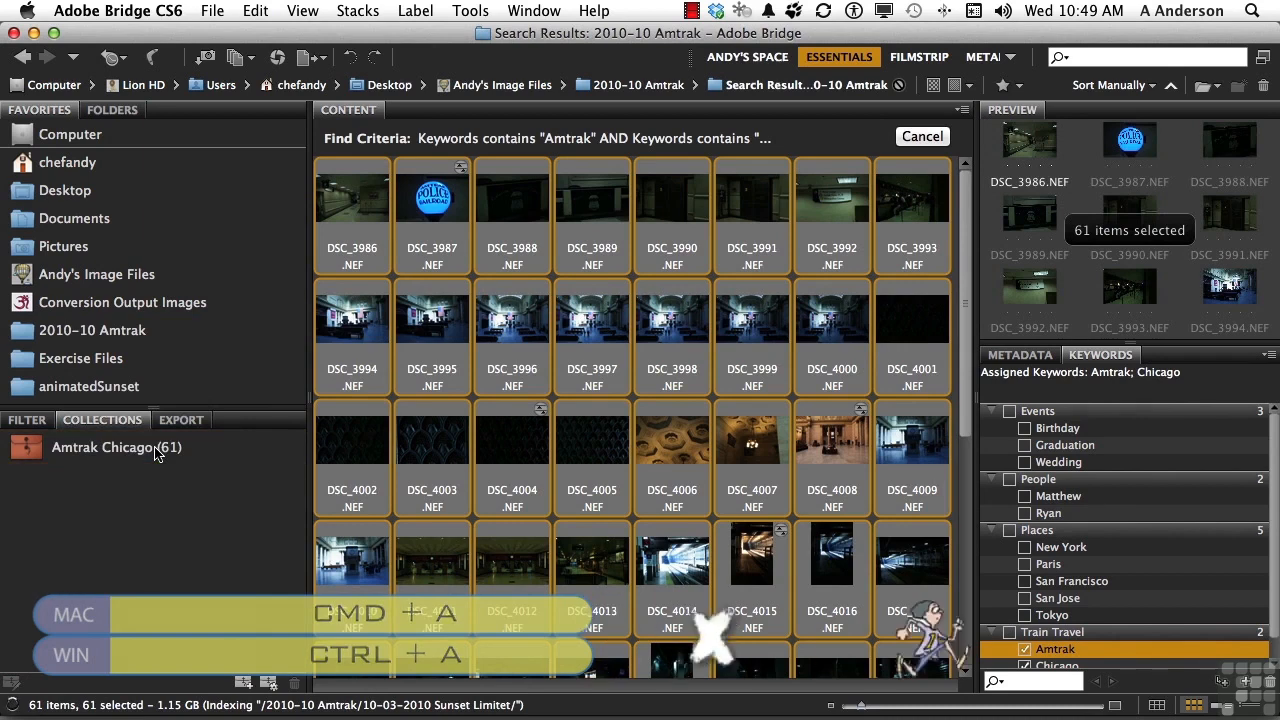
pyautogui.click(155, 450)
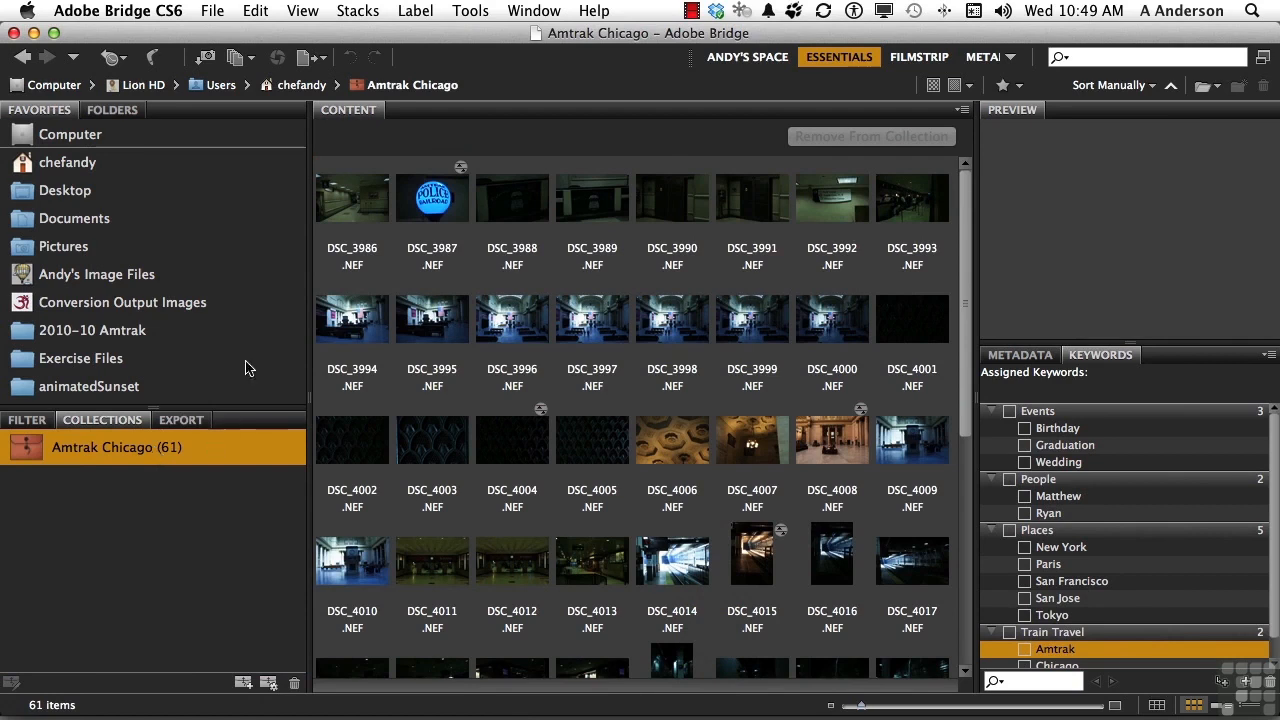
# - Open the Amtrak Chicago collection in Review Mode, advance through the images, and drop DSC_3989.NEF from the review
pyautogui.click(239, 63)
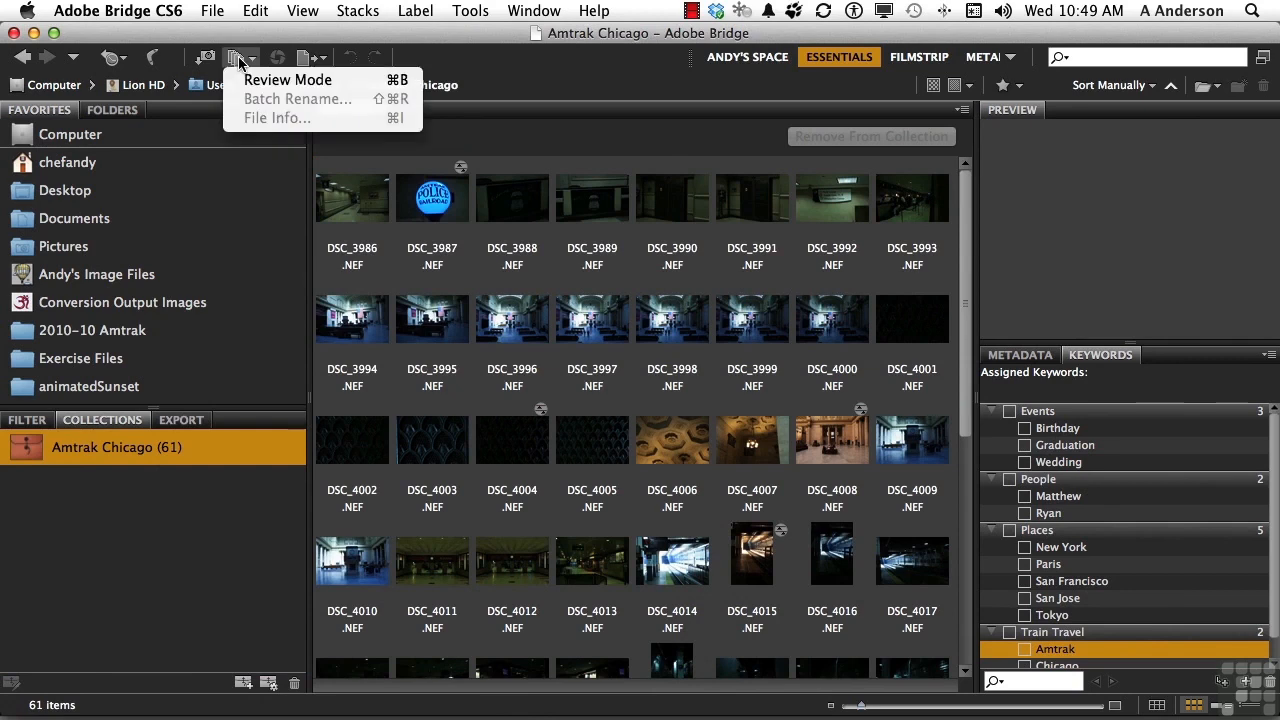
pyautogui.click(244, 82)
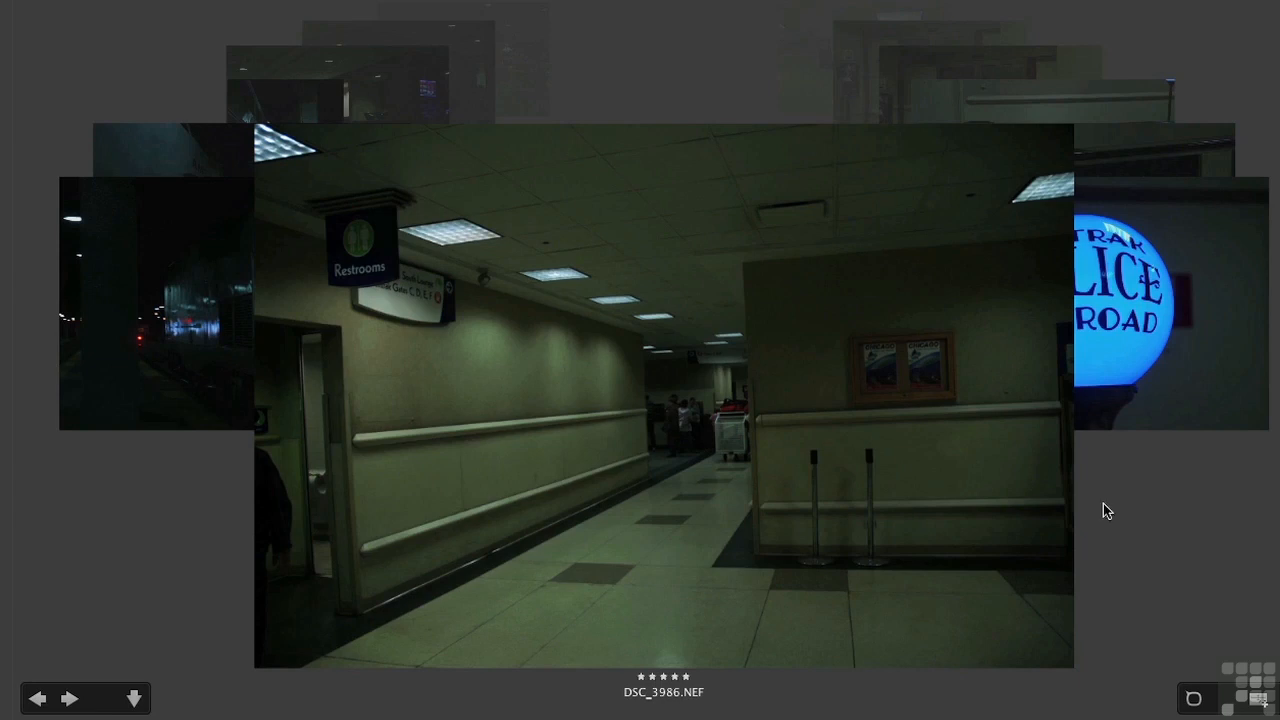
pyautogui.click(69, 699)
pyautogui.click(69, 701)
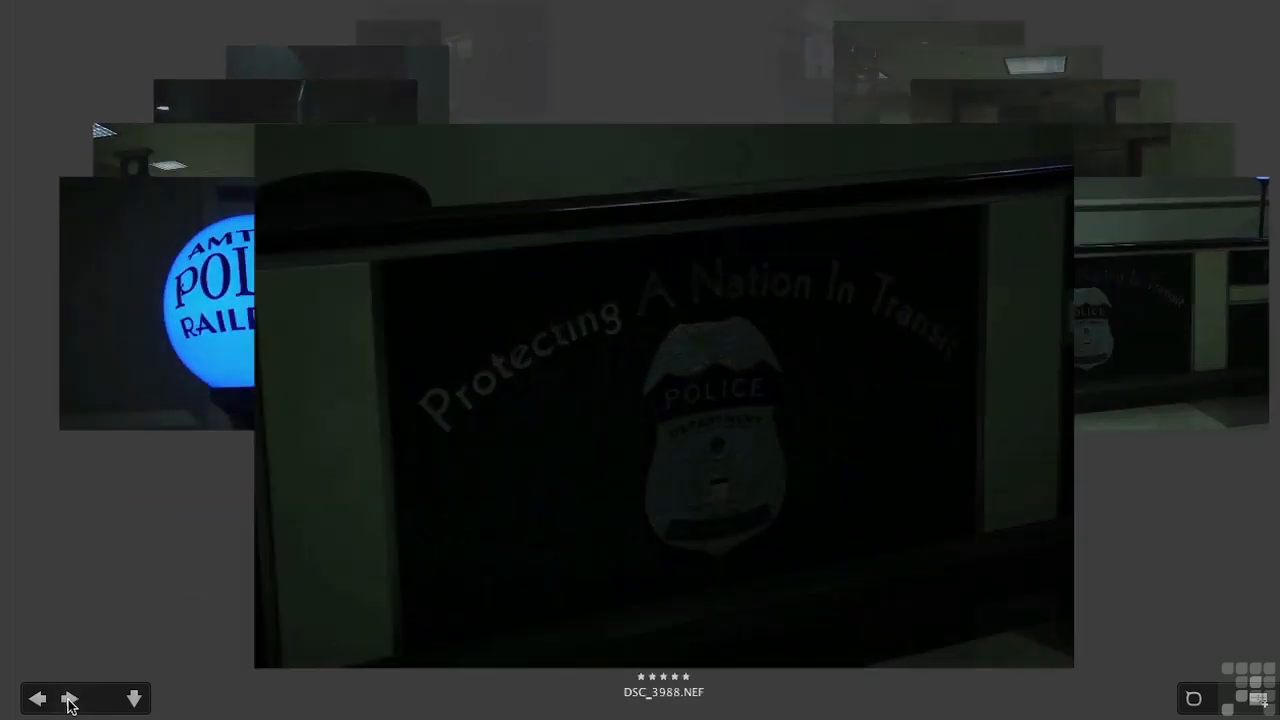
pyautogui.click(69, 701)
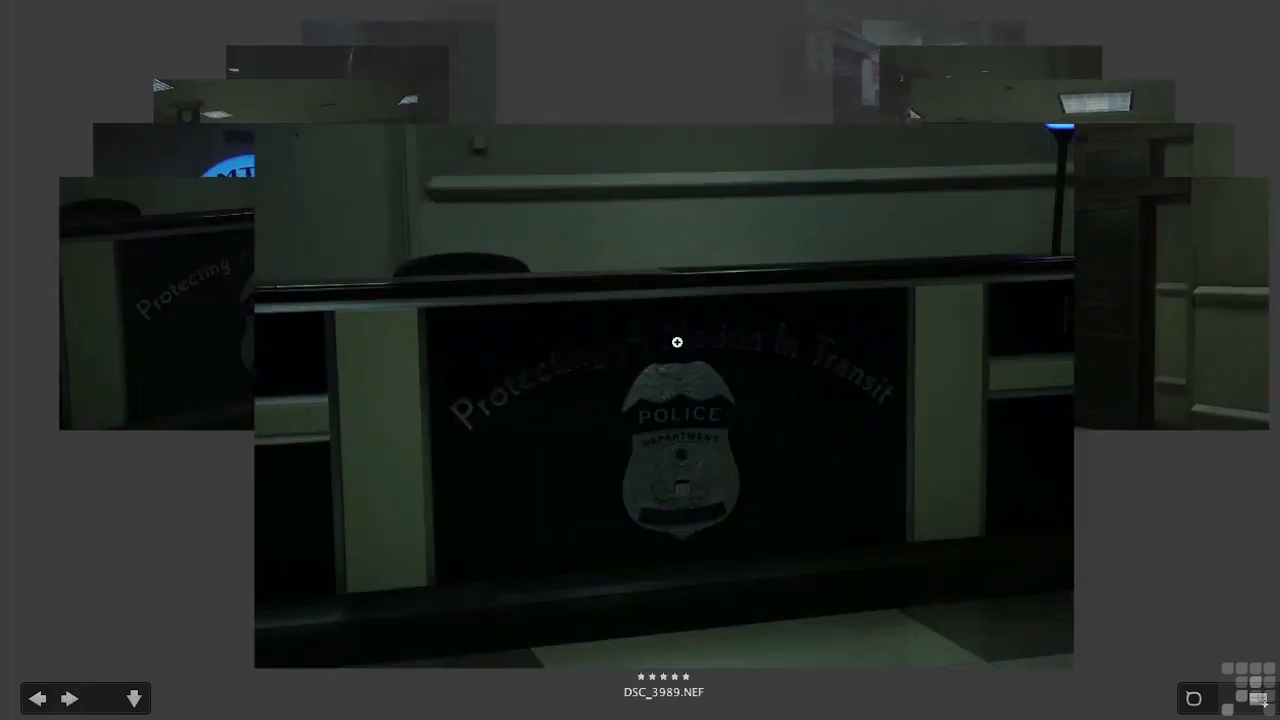
pyautogui.moveTo(664, 313); pyautogui.dragTo(667, 582)
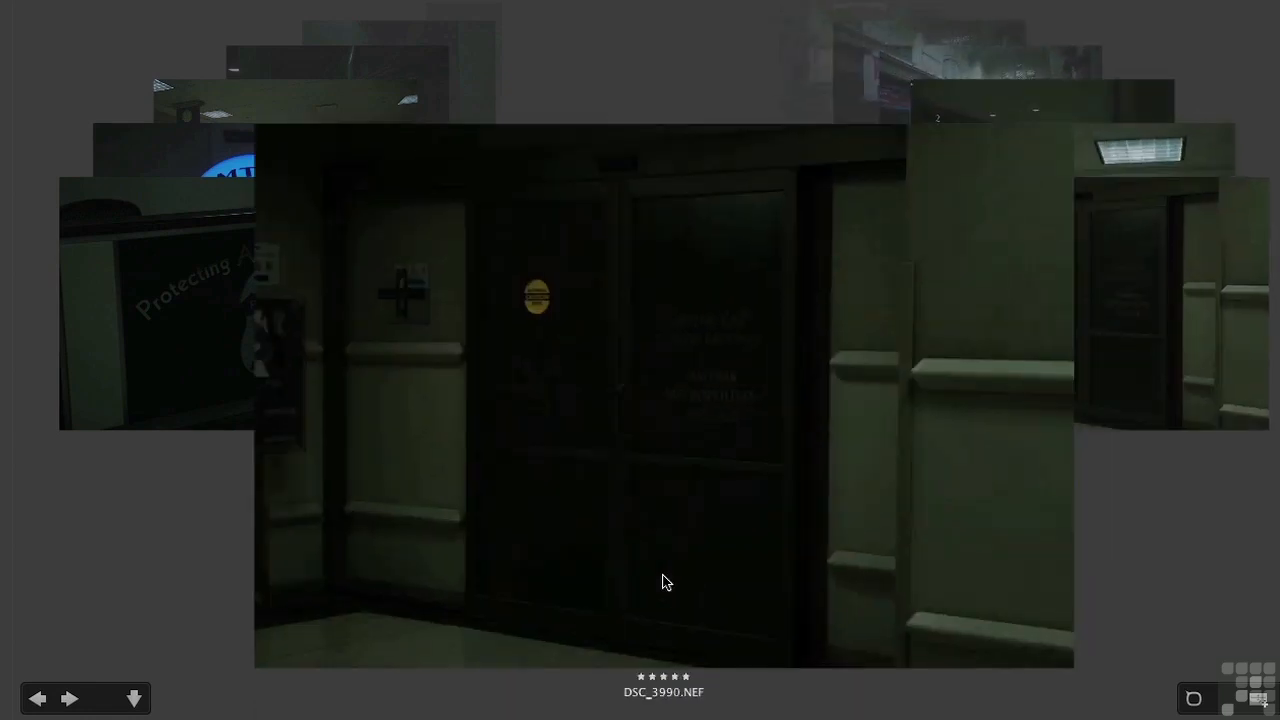
# - Advance through the review to DSC_3993.NEF and drop it from the set
pyautogui.click(69, 700)
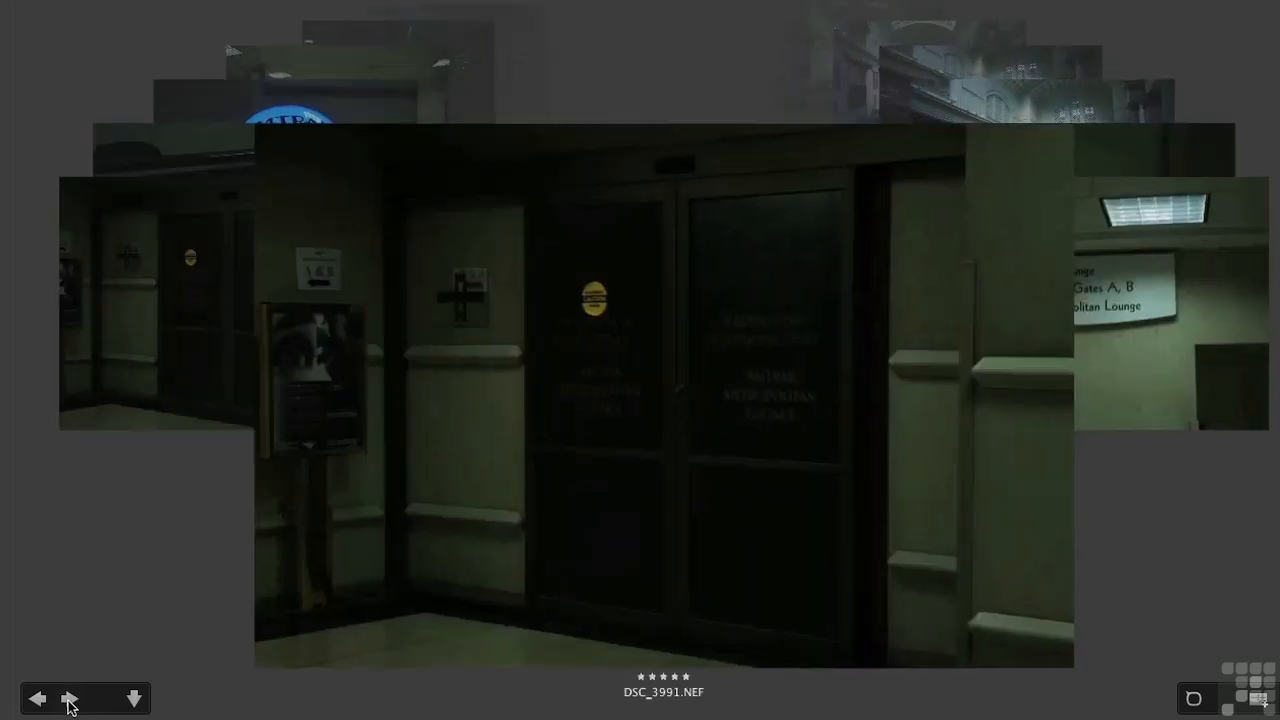
pyautogui.click(69, 700)
pyautogui.click(69, 700)
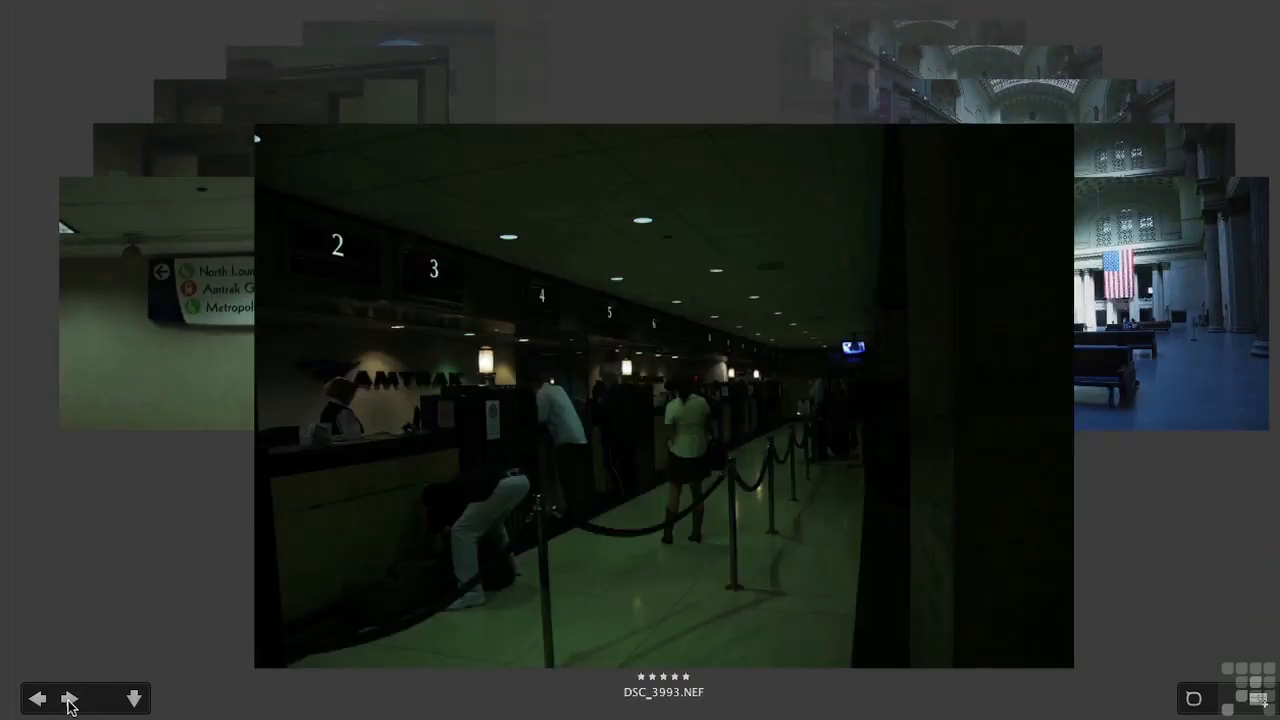
pyautogui.click(133, 699)
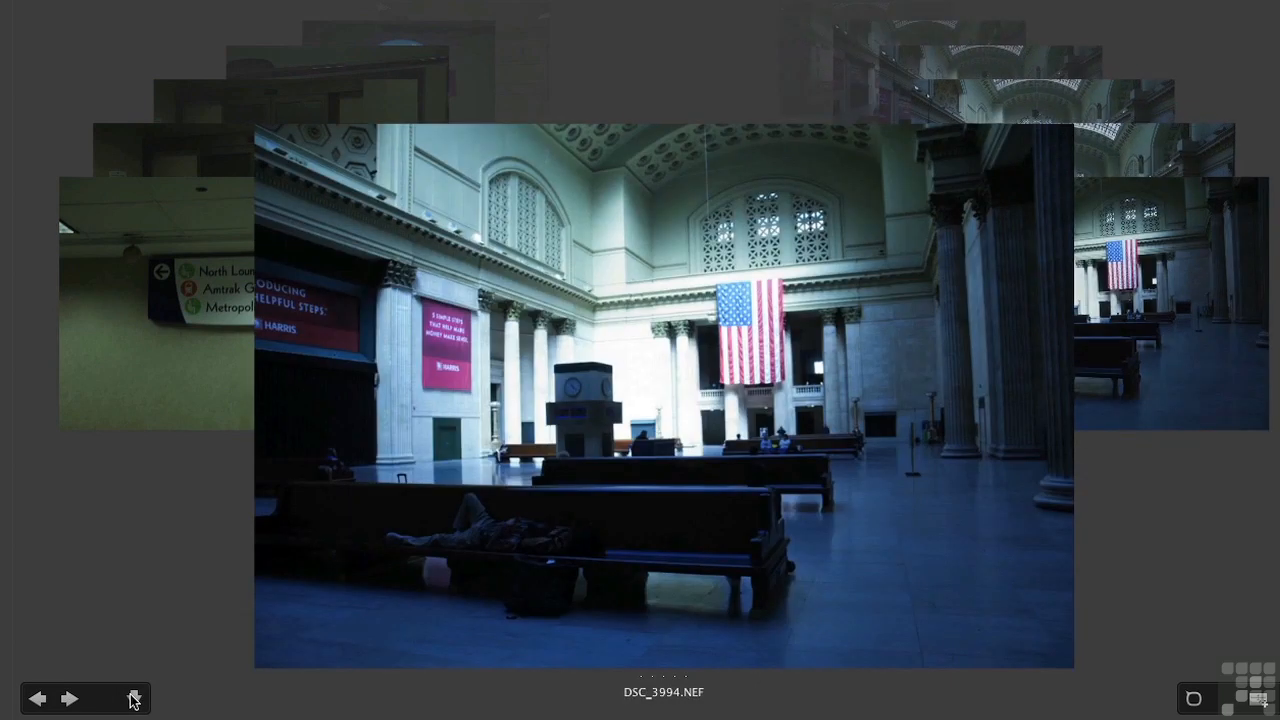
# - Continue through the review to DSC_3996.NEF and drop that image as well
pyautogui.click(54, 700)
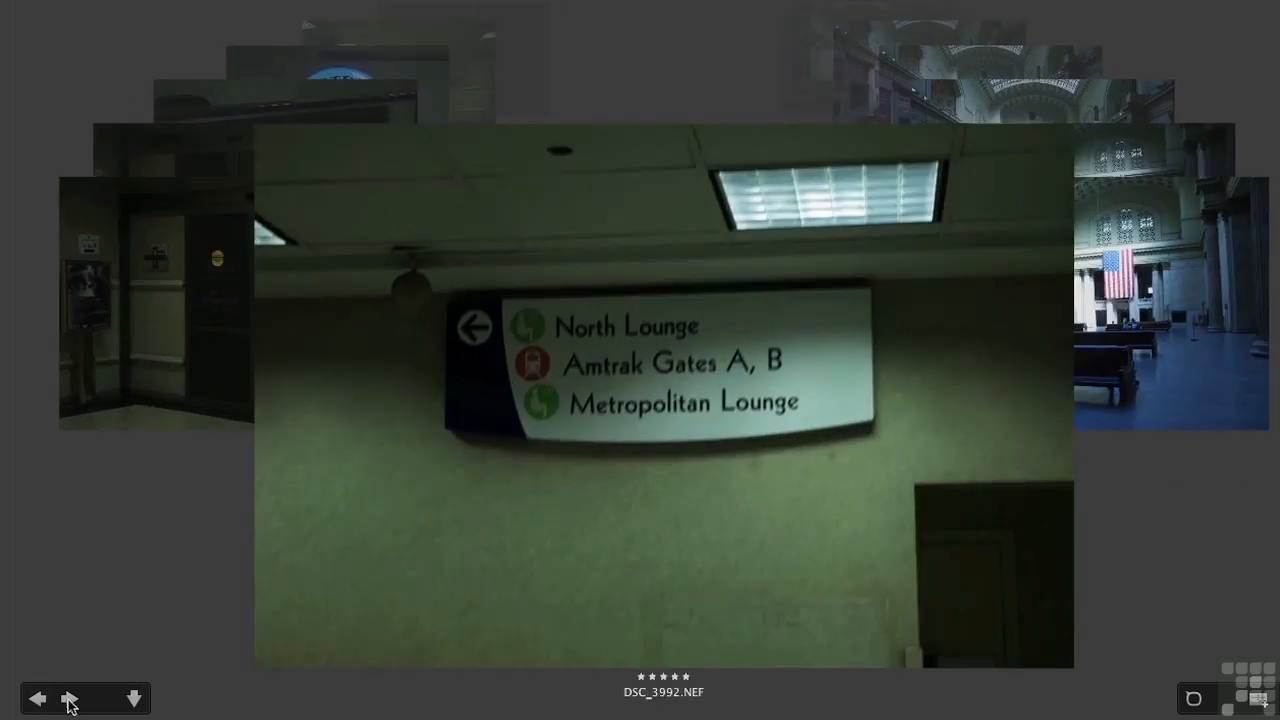
pyautogui.click(68, 700)
pyautogui.click(68, 700)
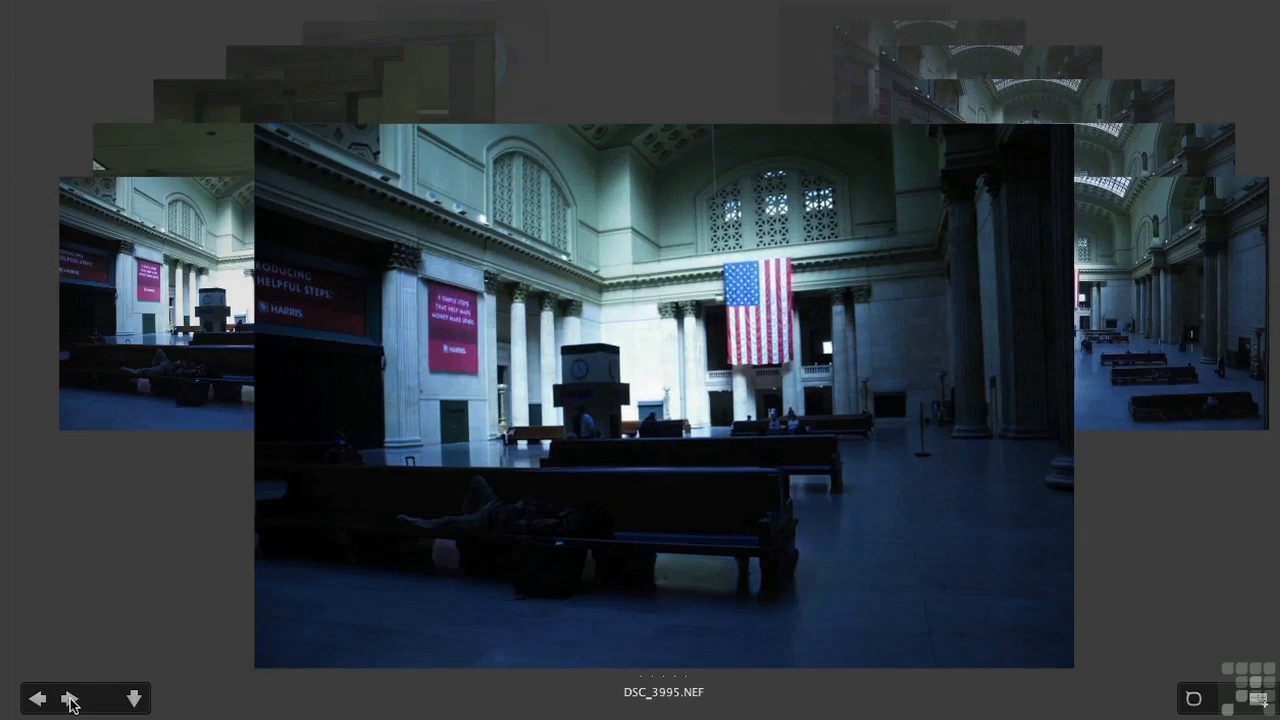
pyautogui.click(68, 700)
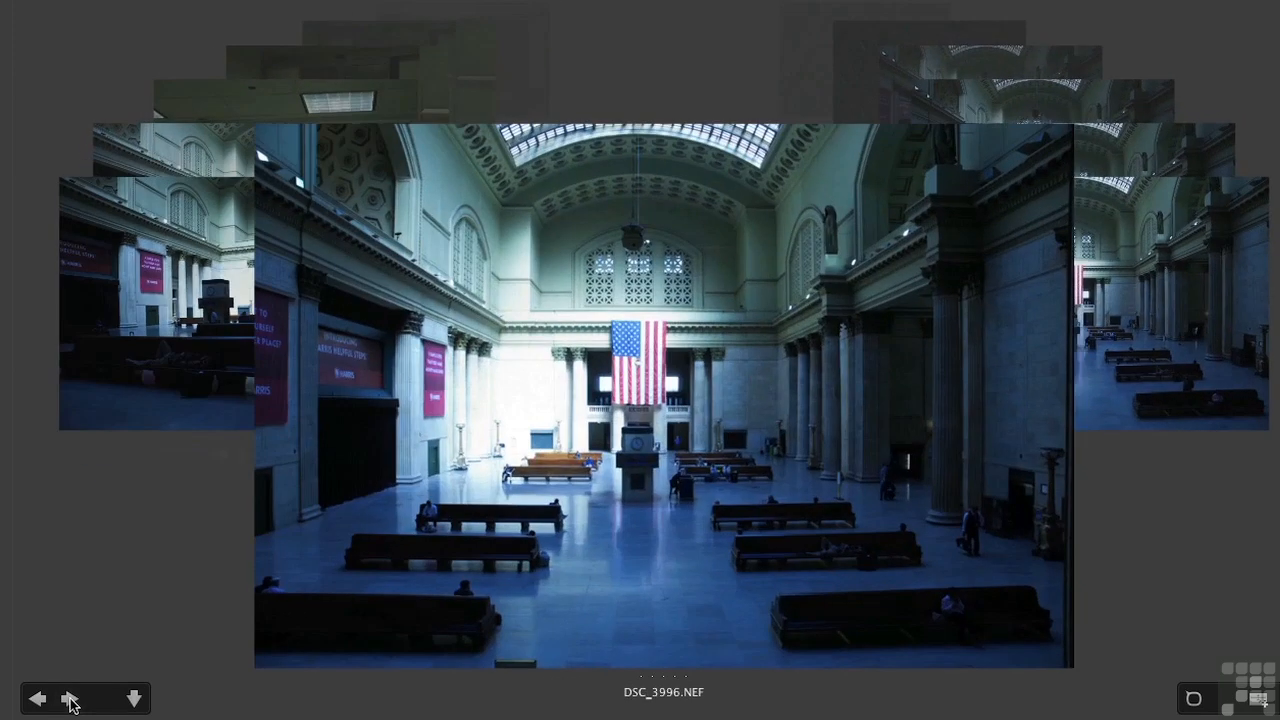
pyautogui.click(135, 699)
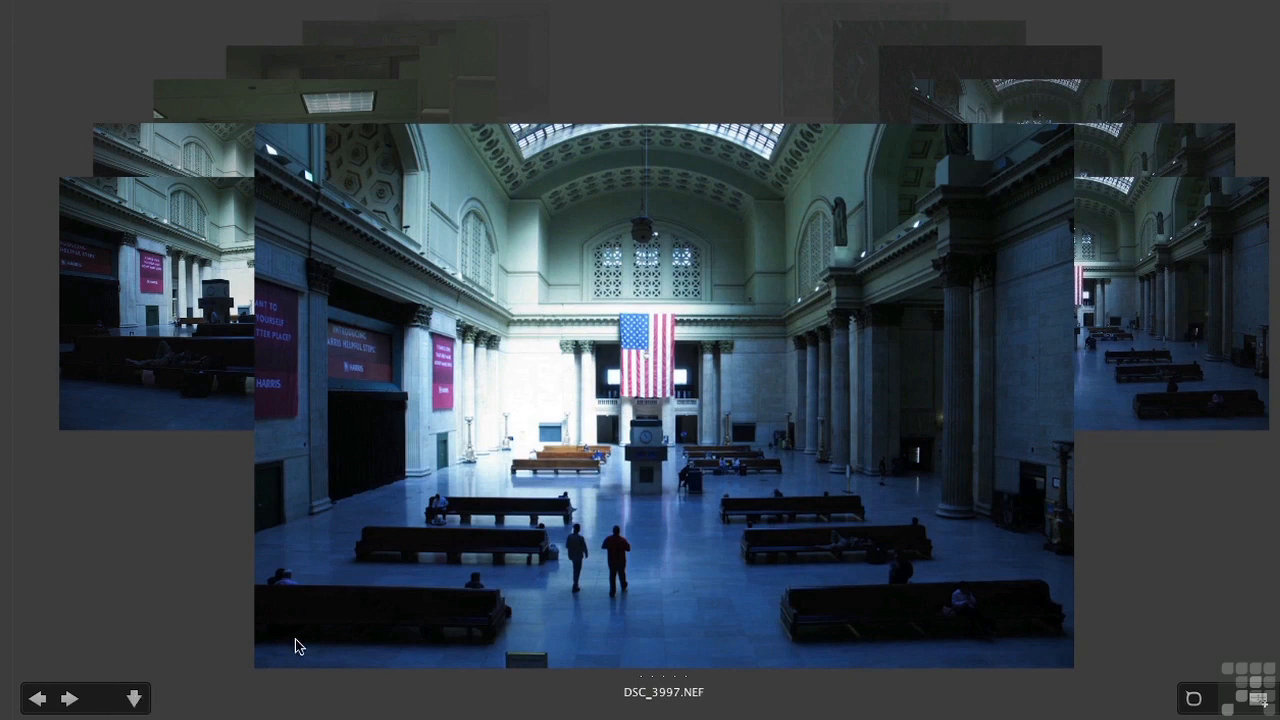
# - Save the remaining review images as a collection named Amtrak Cherry Picked Images, and reopen the Amtrak Chicago collection
pyautogui.click(1257, 698)
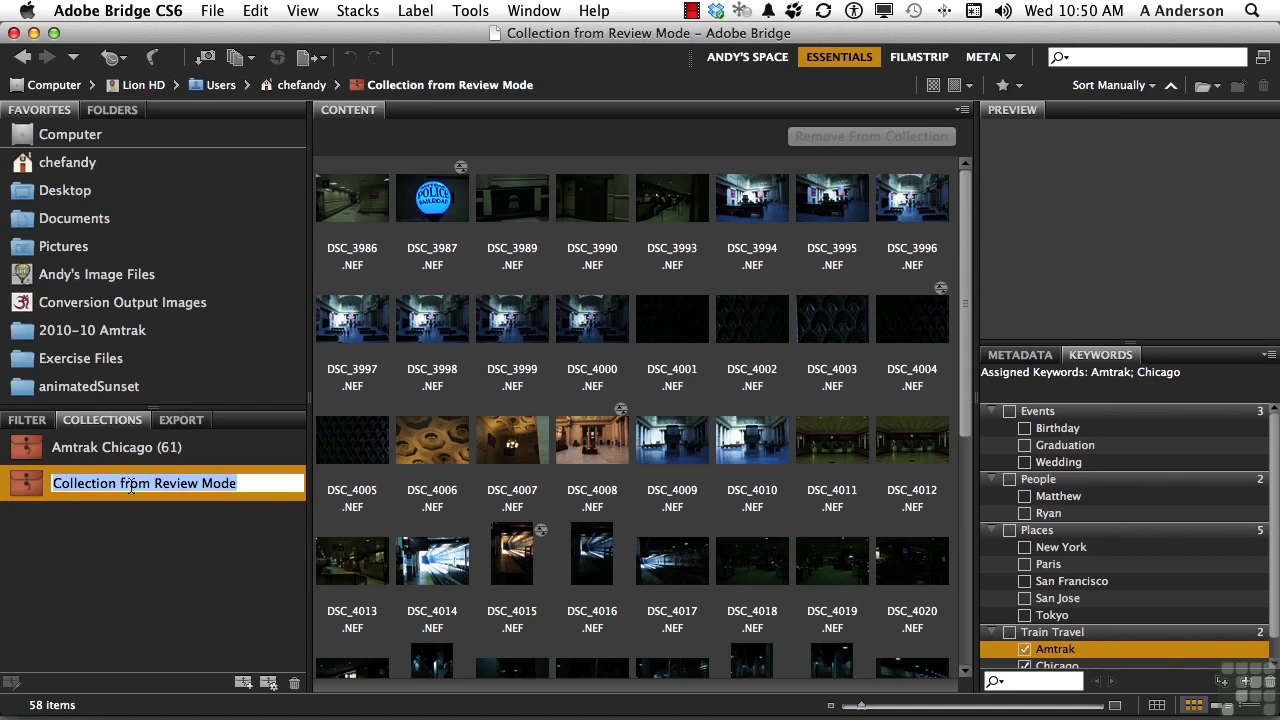
pyautogui.write('Amtrak Cherry Picked ')
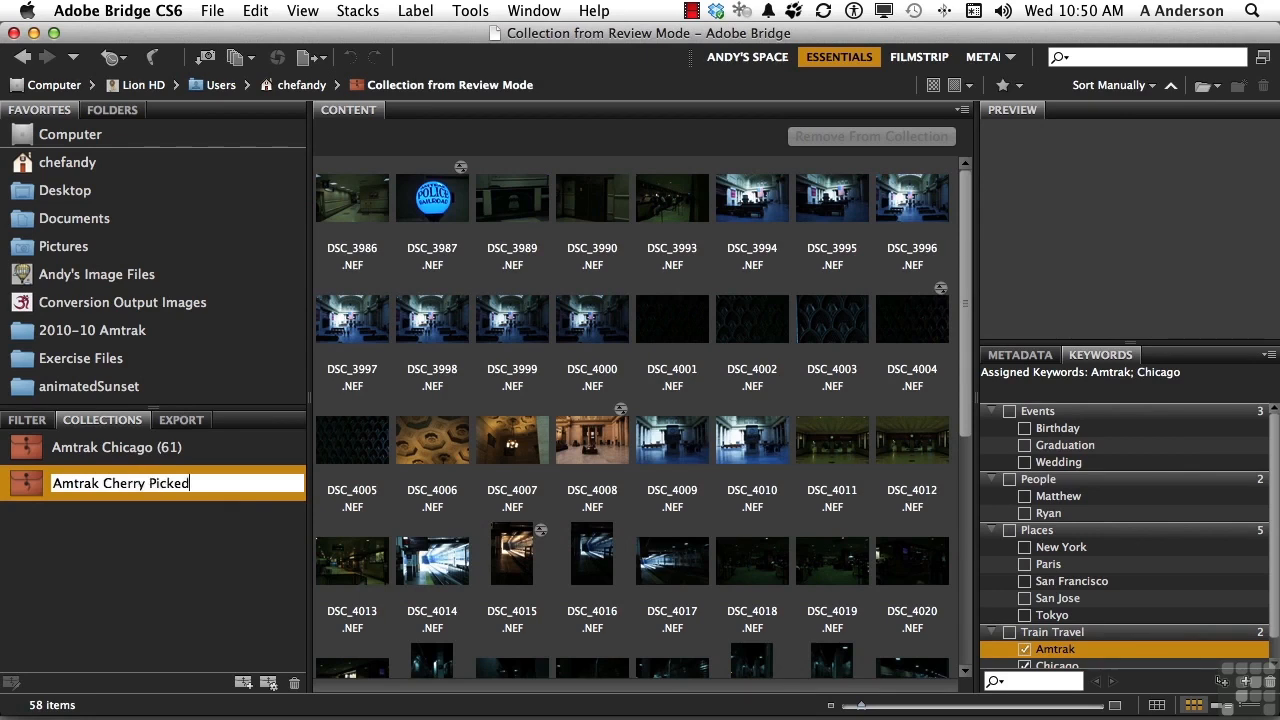
pyautogui.write('Images')
pyautogui.press('Return')
pyautogui.click(100, 486)
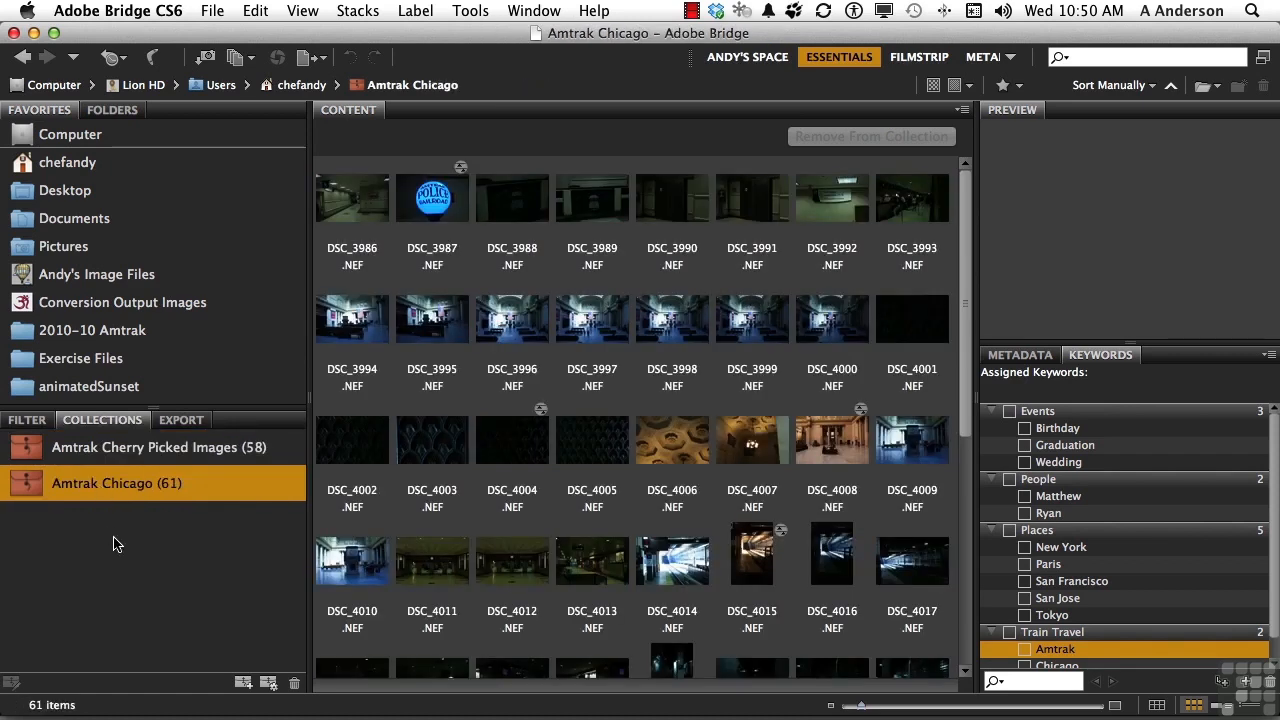
# - Create a smart collection from the 2010-10 Amtrak folder, requiring keywords containing Amtrak and a rating equal to five stars
pyautogui.click(268, 684)
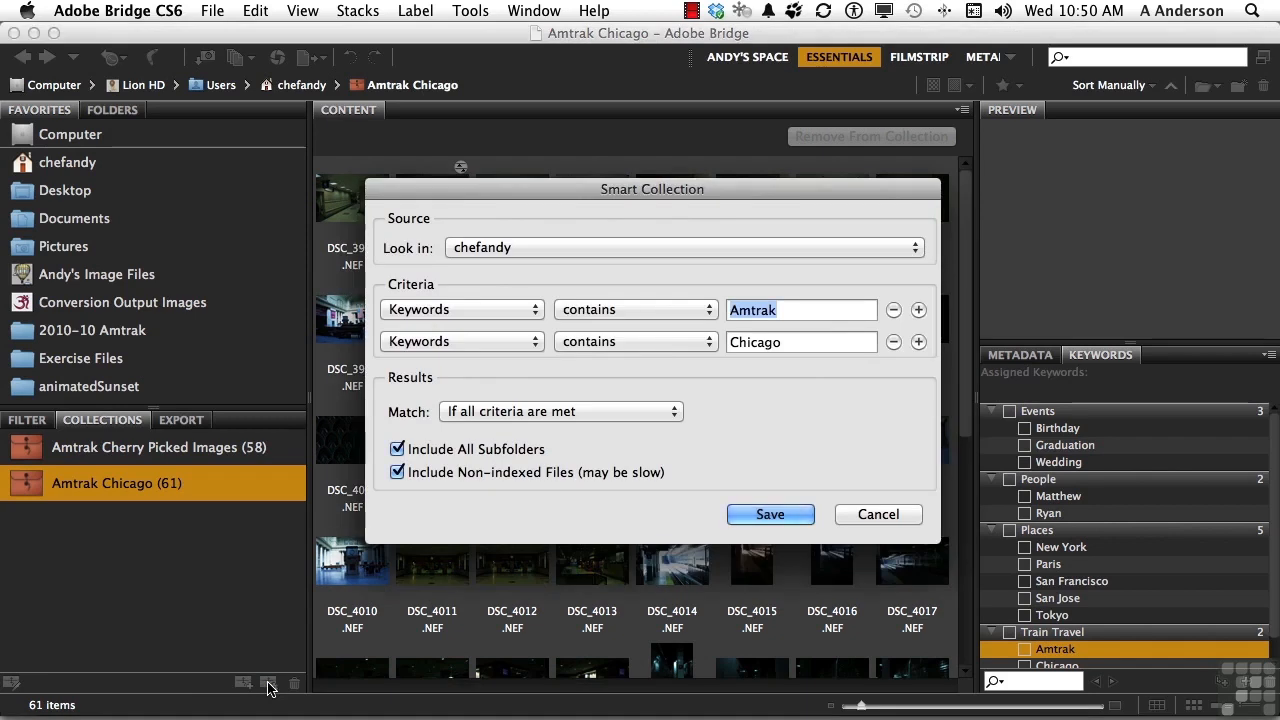
pyautogui.click(522, 247)
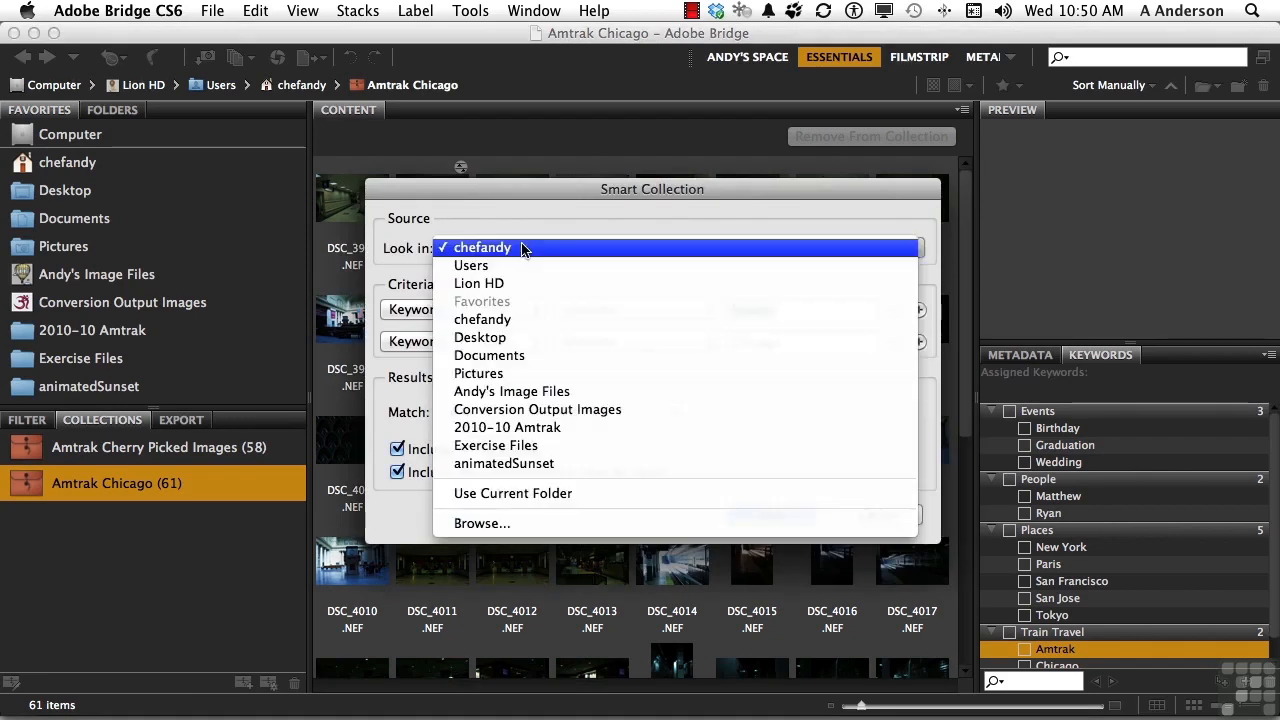
pyautogui.click(540, 430)
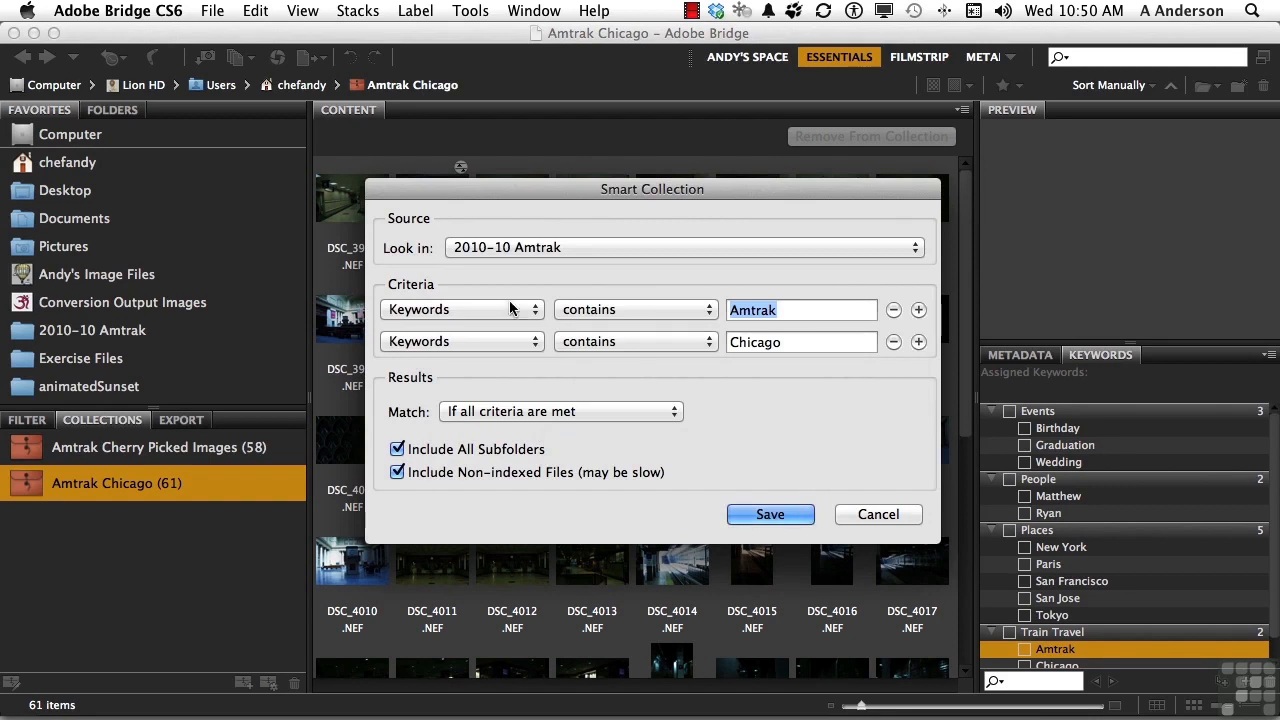
pyautogui.click(452, 343)
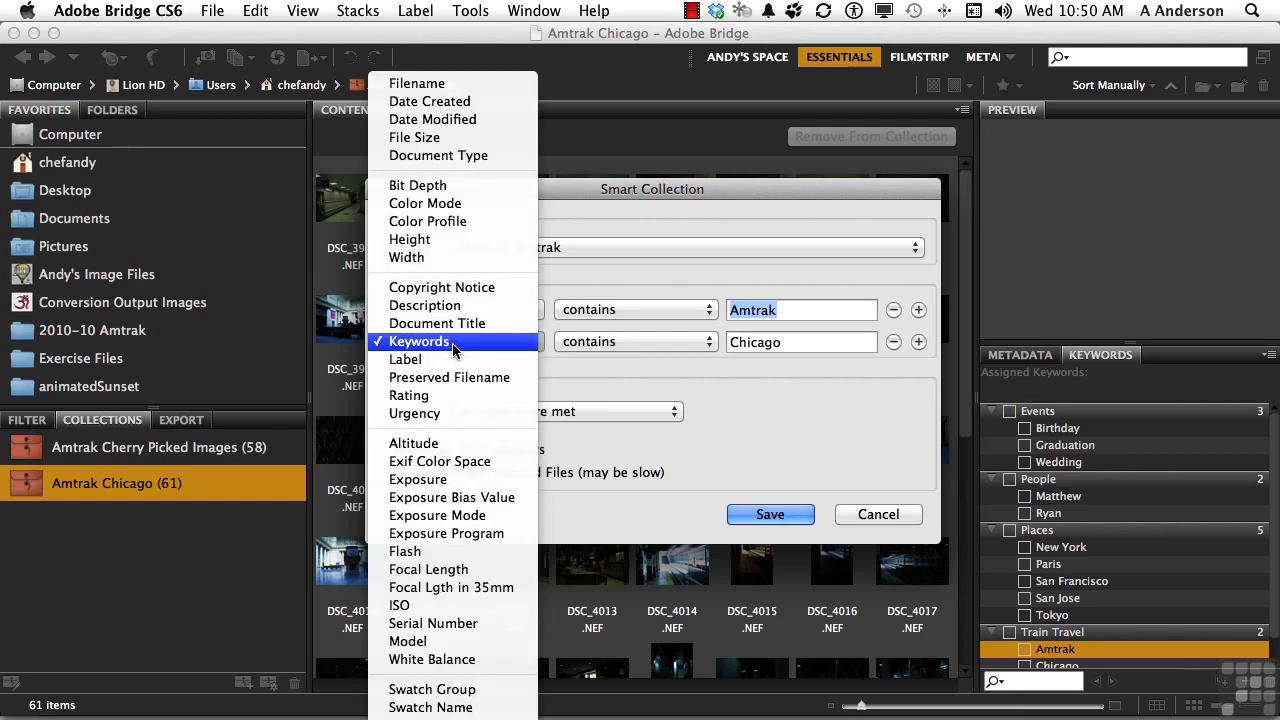
pyautogui.click(456, 395)
pyautogui.click(772, 341)
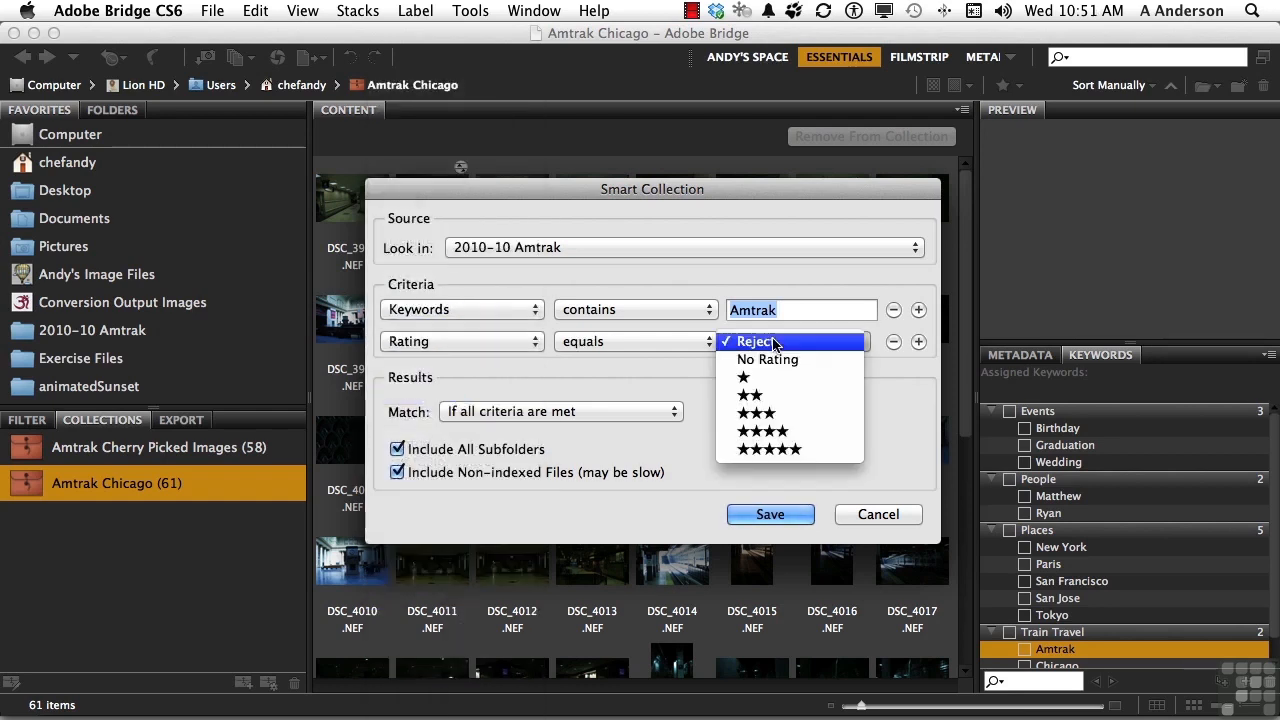
pyautogui.click(789, 451)
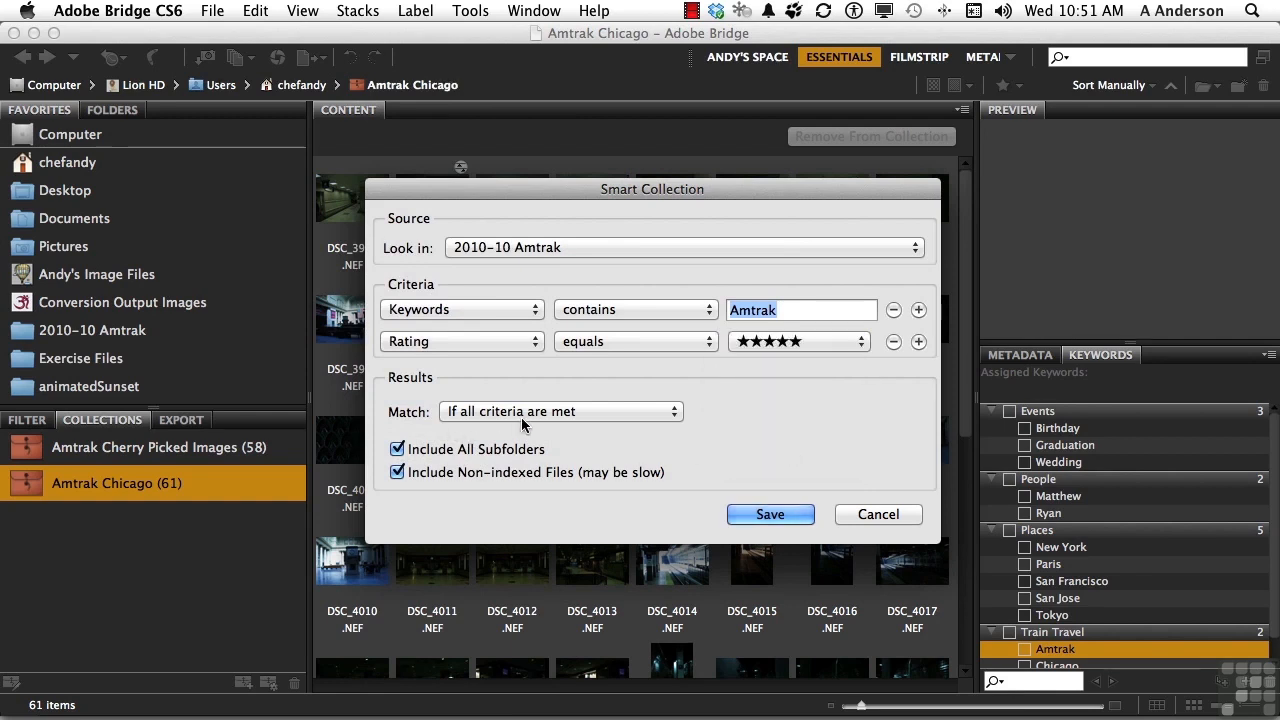
pyautogui.click(770, 514)
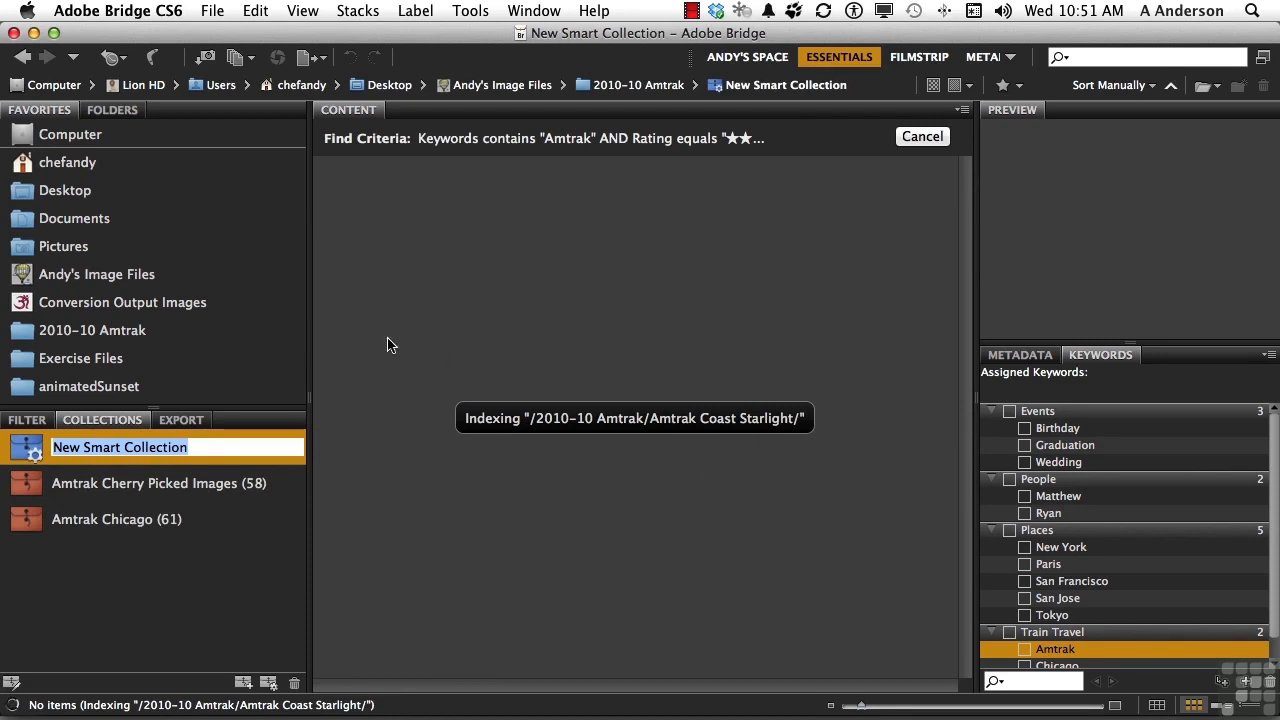
# - Rate DSC_3986.NEF through DSC_3993.NEF in the 09-3--2010 Texas Eagle Day 1 folder five stars, and open the new smart collection
pyautogui.click(127, 339)
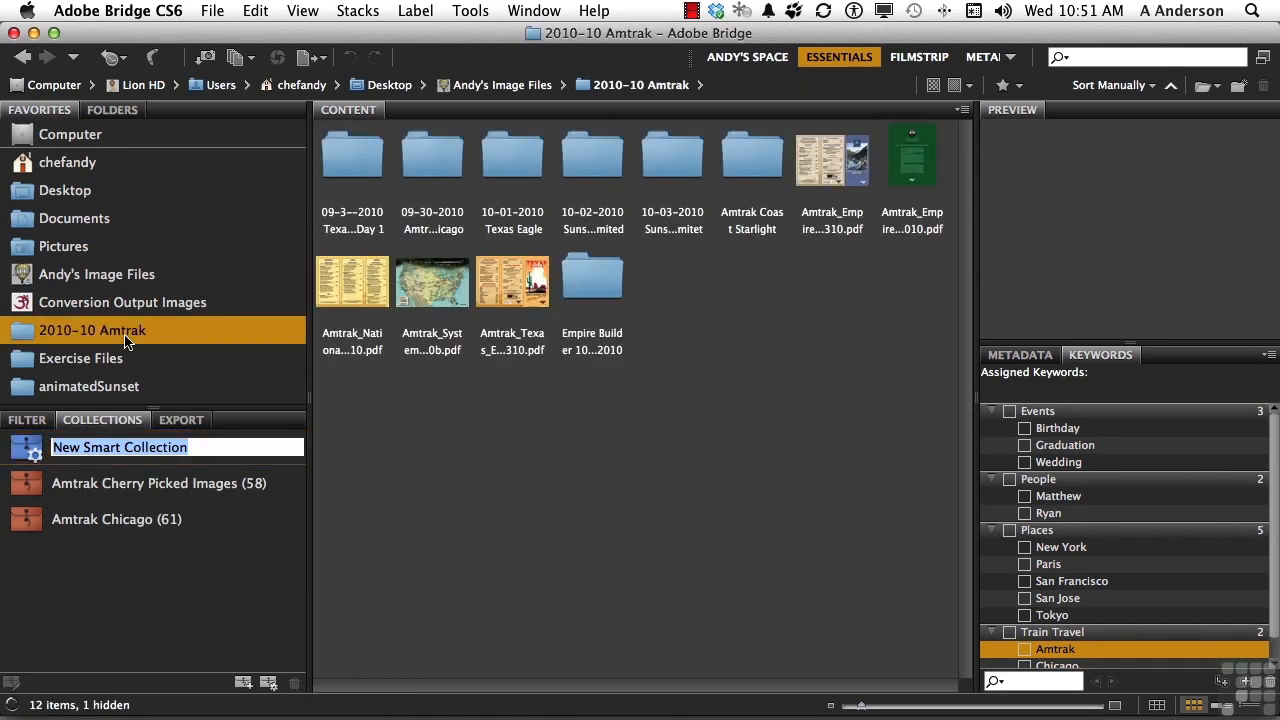
pyautogui.doubleClick(342, 170)
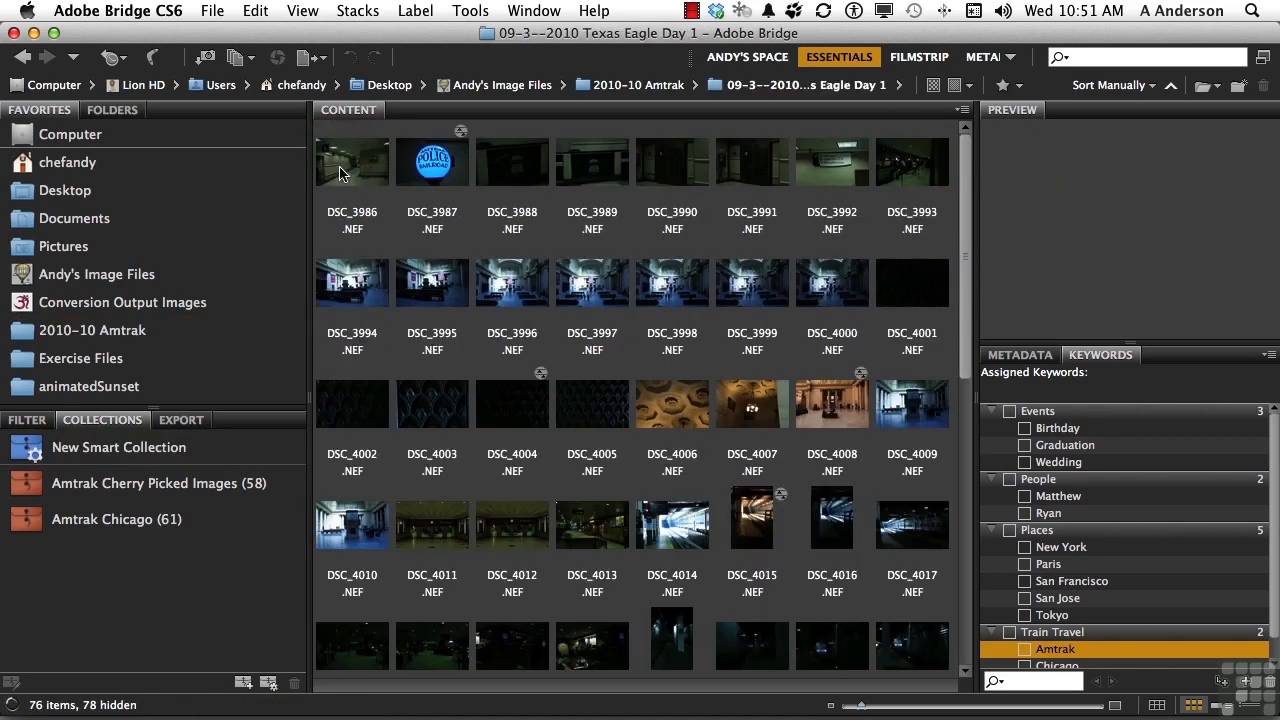
pyautogui.click(348, 176)
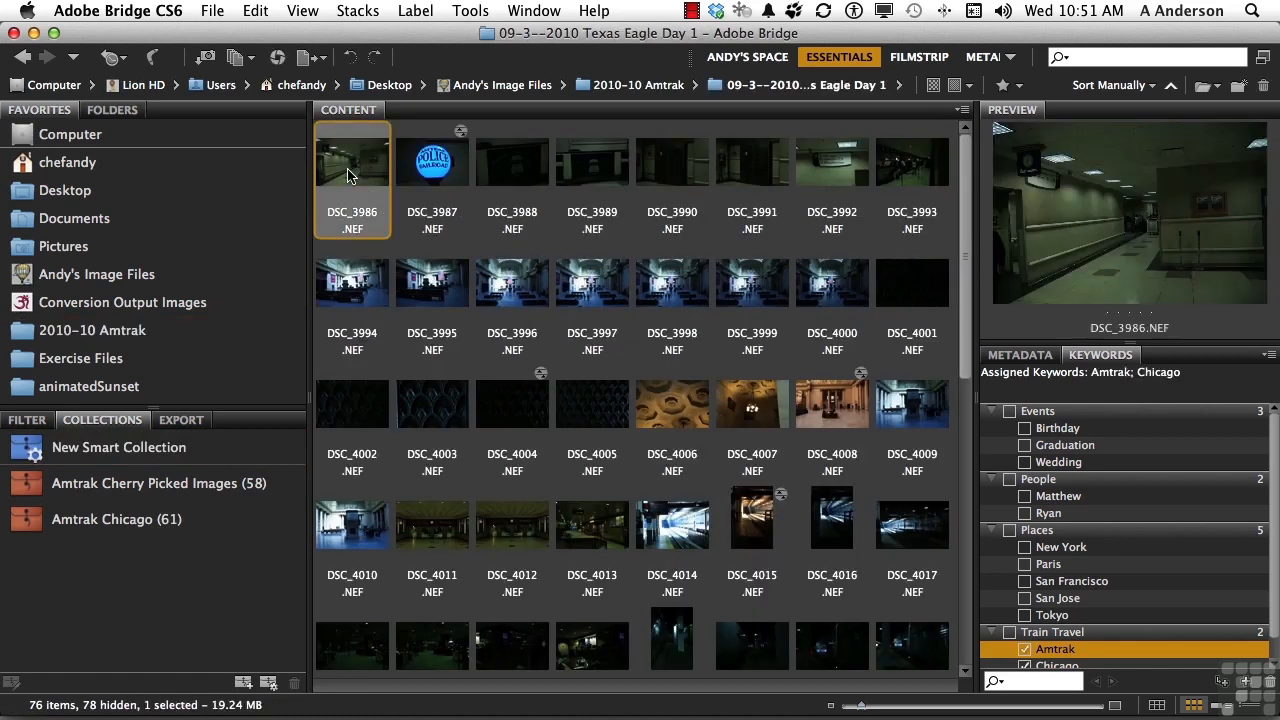
pyautogui.keyDown('shift'); pyautogui.click(916, 176); pyautogui.keyUp('shift')
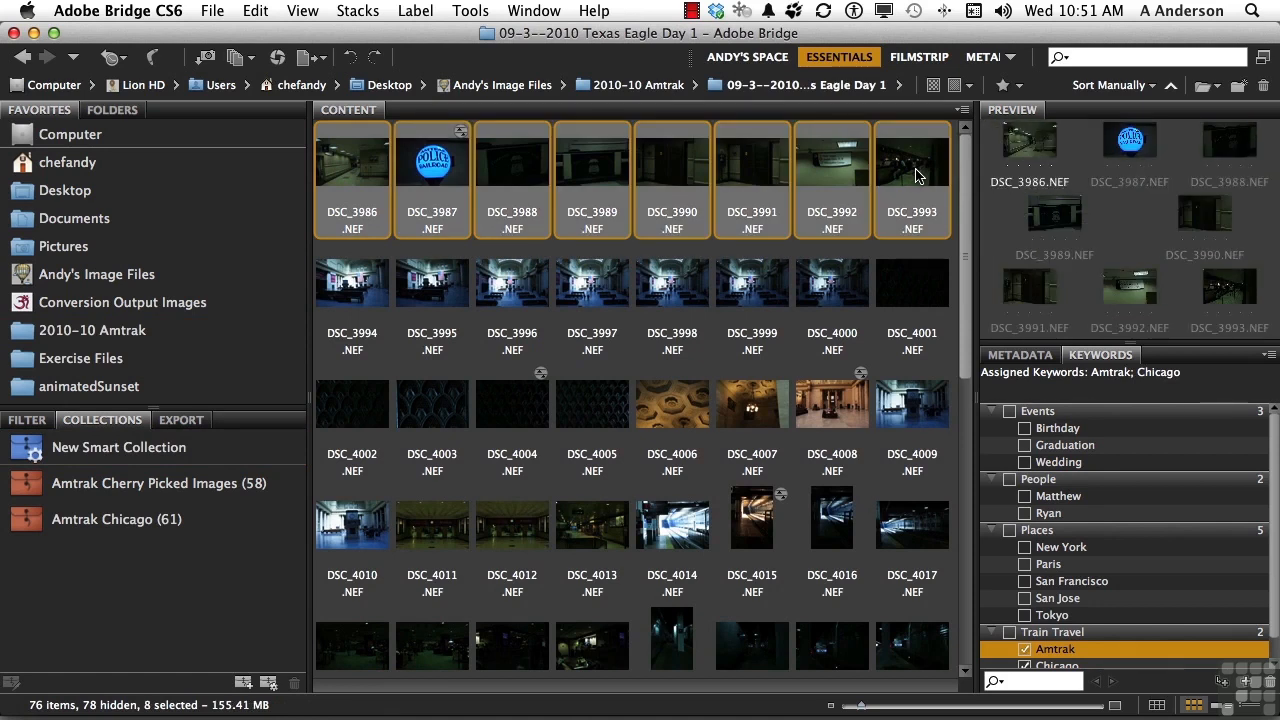
pyautogui.press('super+5')
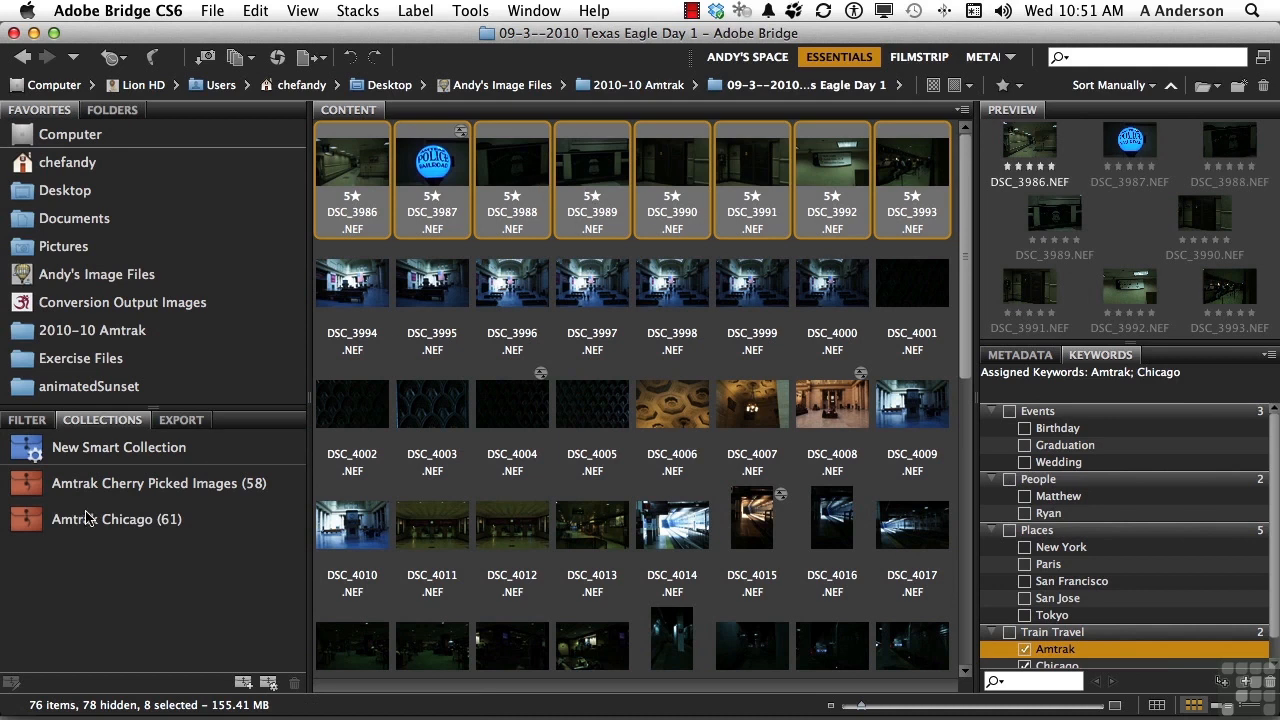
pyautogui.click(90, 457)
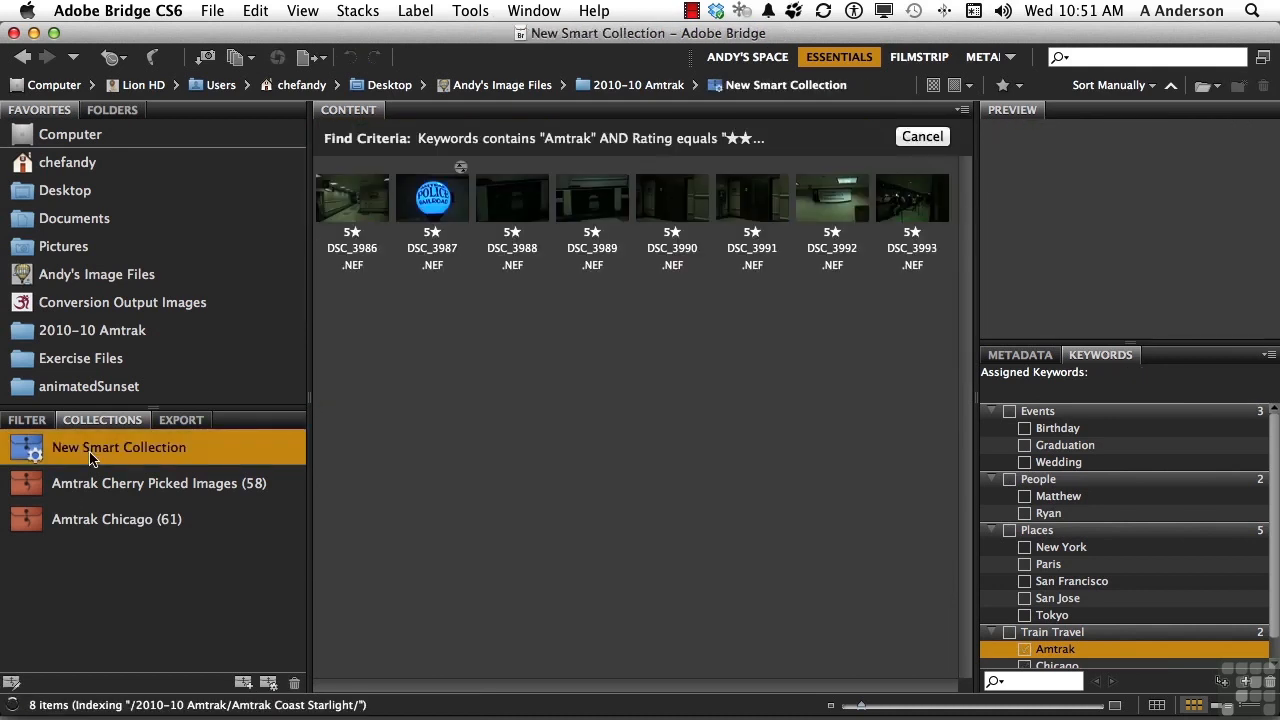